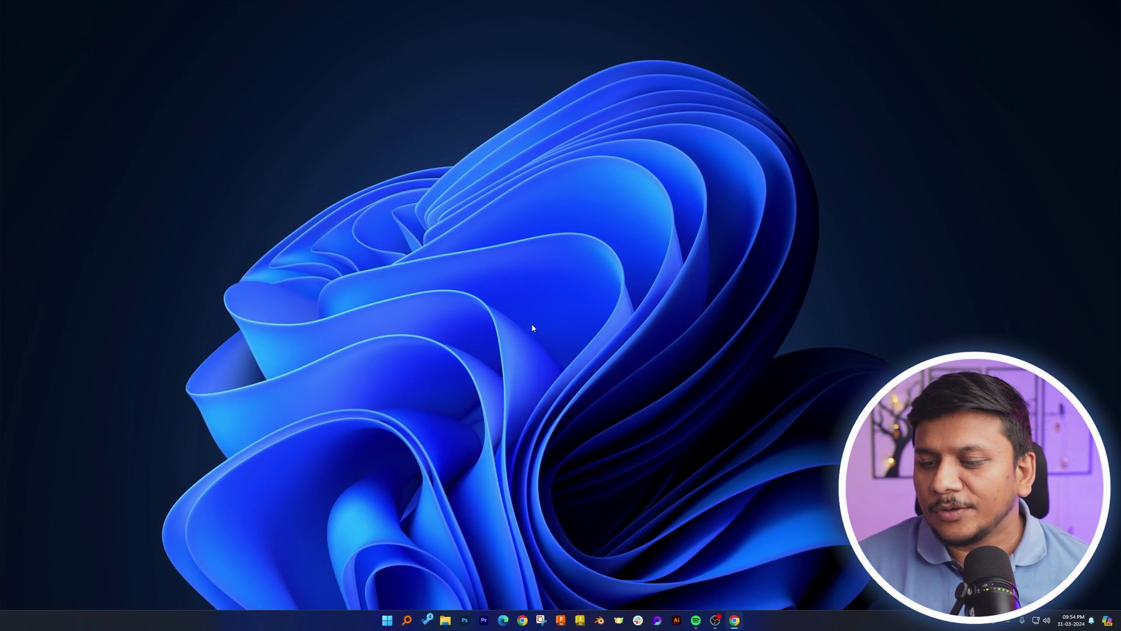
- Open Chrome full-screen and search Google for 'office customixation tools'
{"action": "left_click", "coordinate": [522, 619]}
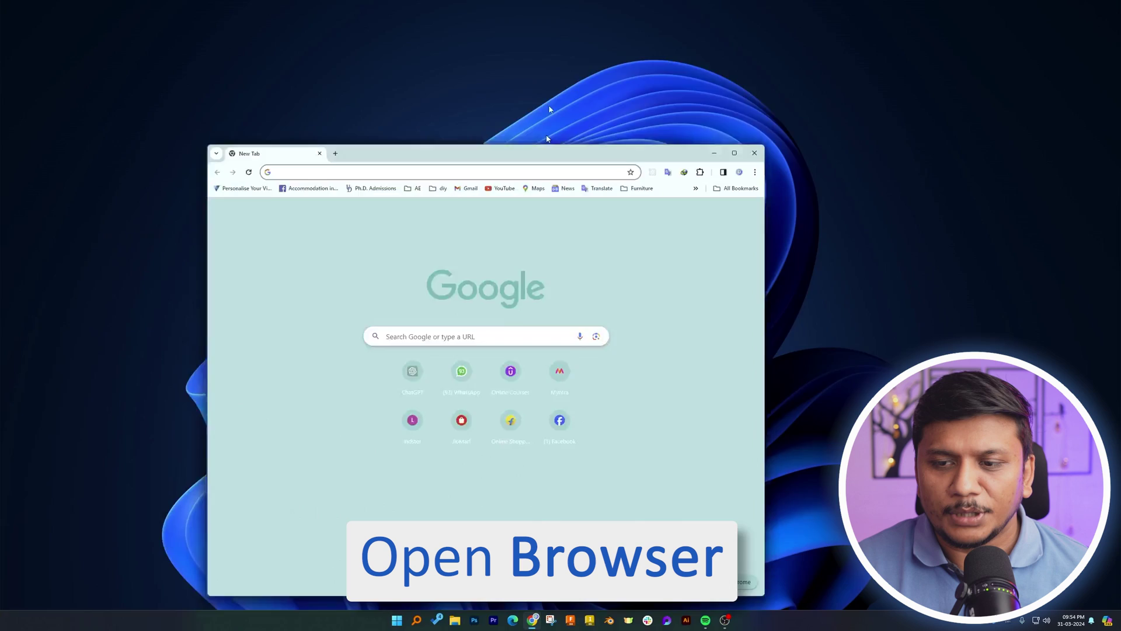
{"action": "double_click", "coordinate": [547, 153]}
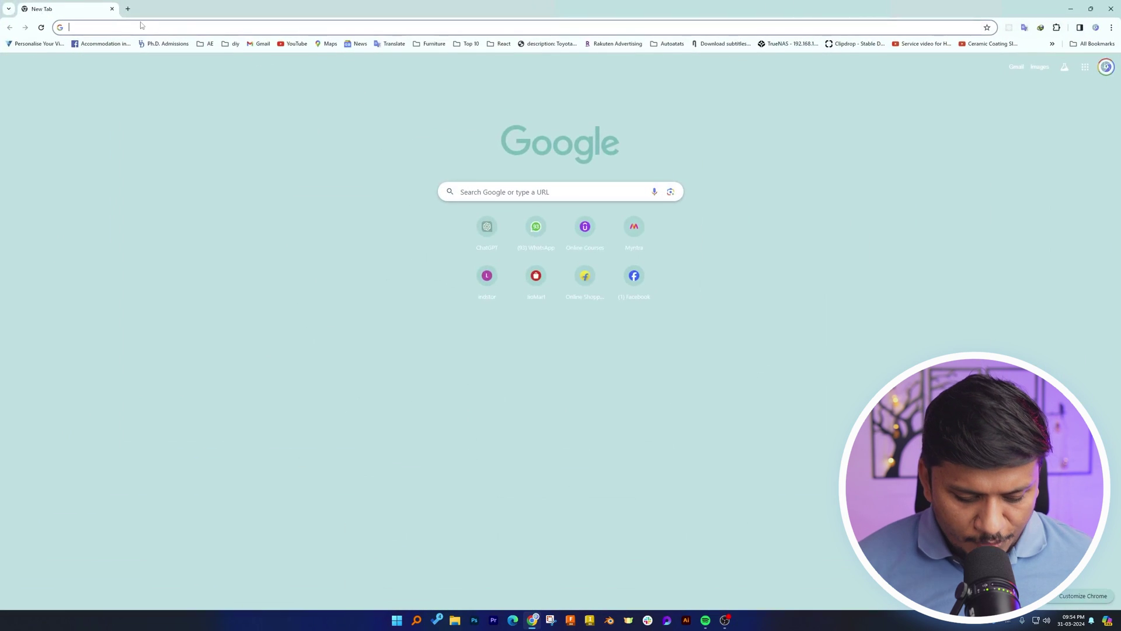
{"action": "type", "text": "of"}
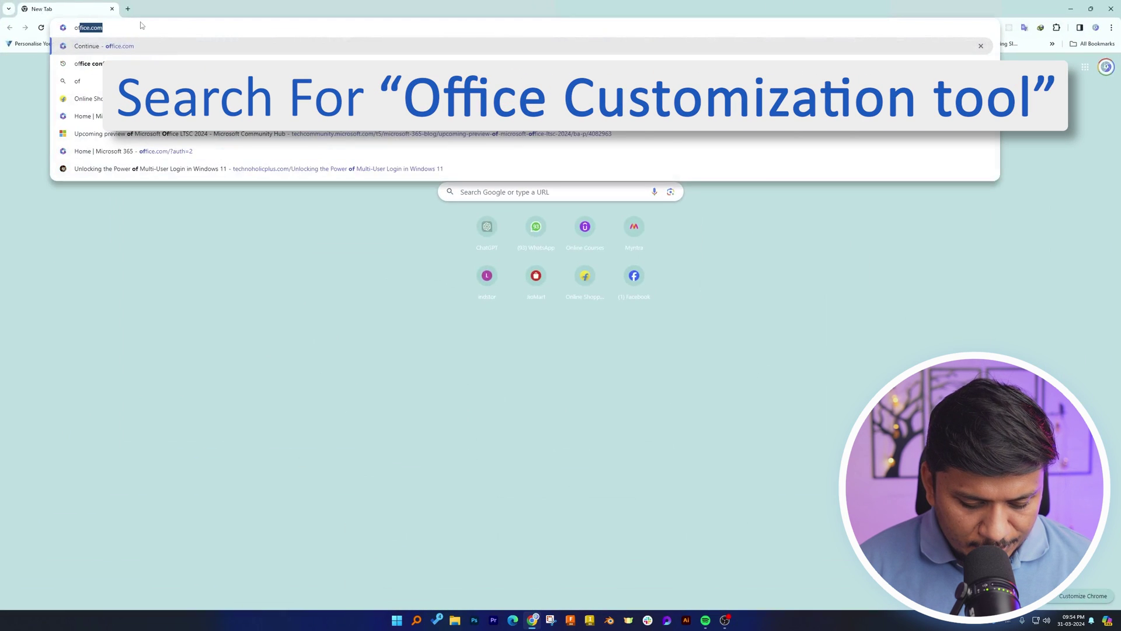
{"action": "type", "text": "fice custo"}
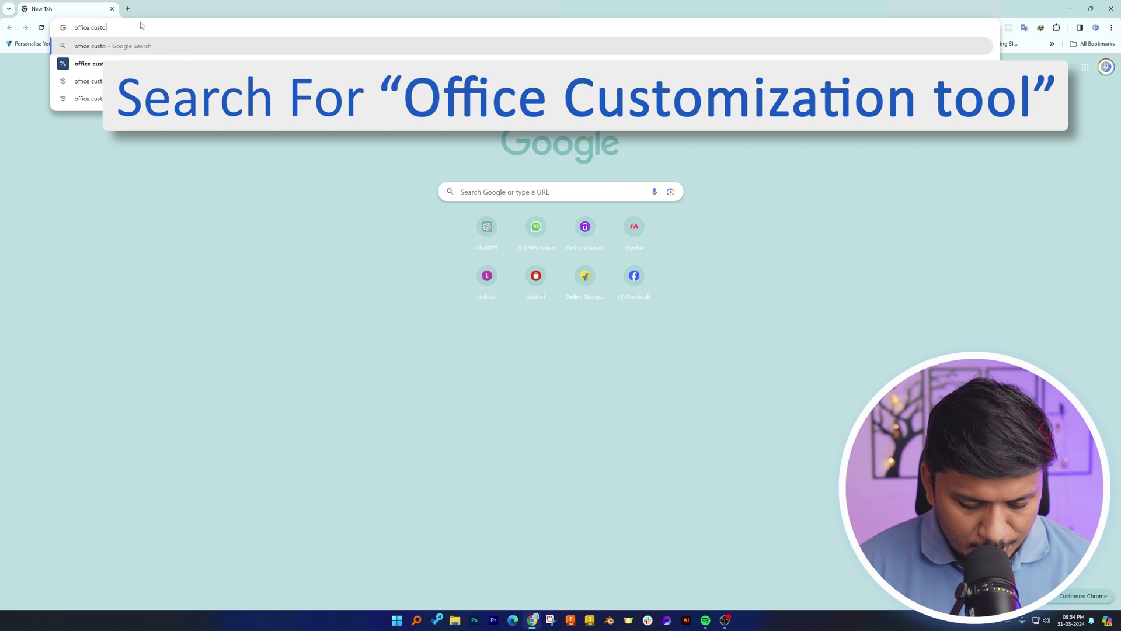
{"action": "type", "text": "mixati"}
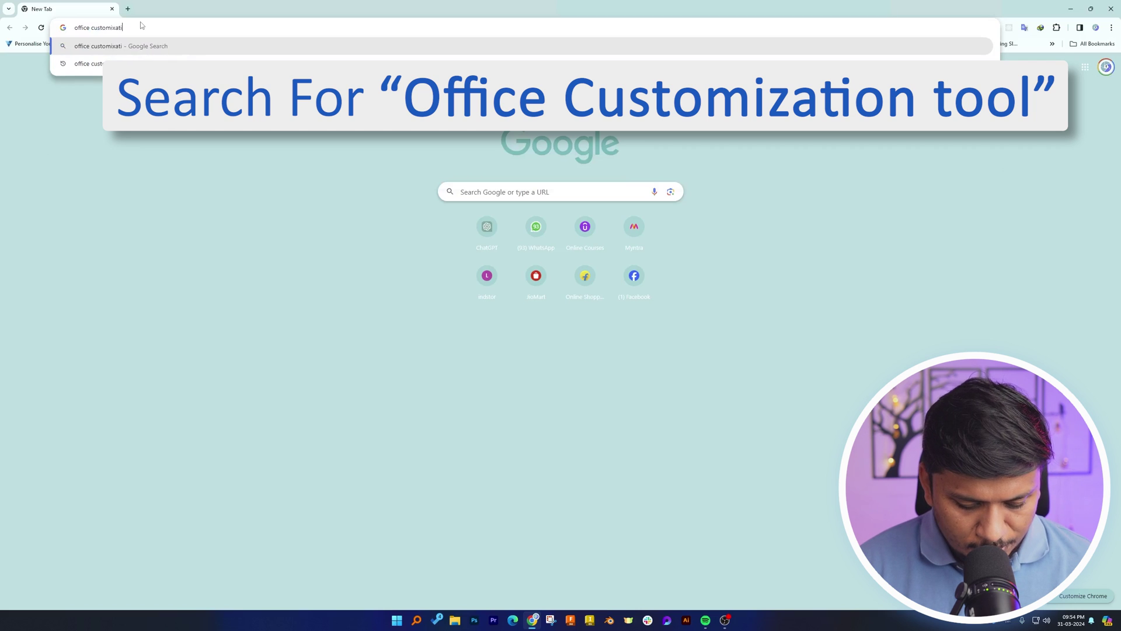
{"action": "type", "text": "on tools"}
{"action": "key", "text": "Return"}
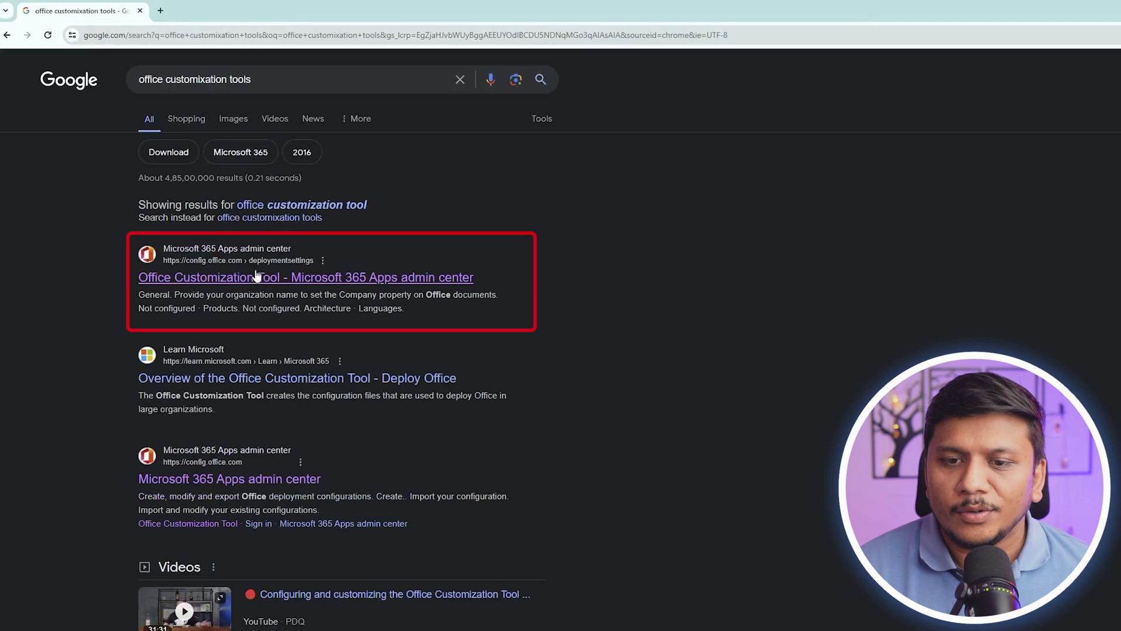
- Open the Office Customization Tool and choose Office Professional Plus 2019 - Volume License
{"action": "left_click", "coordinate": [263, 279]}
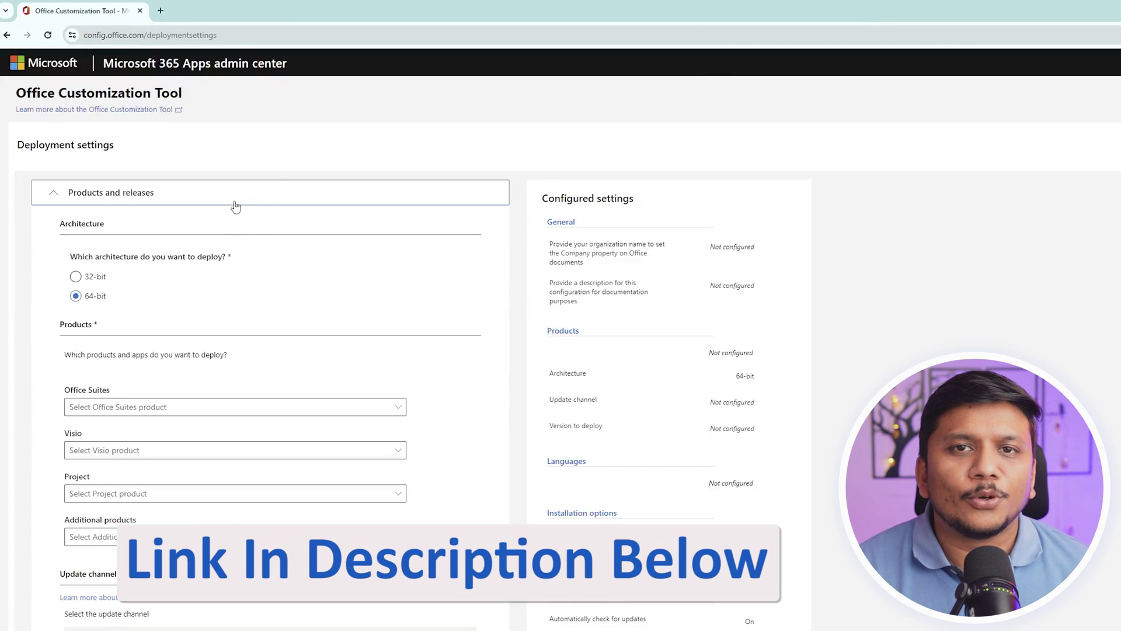
{"action": "scroll", "coordinate": [185, 268], "scroll_direction": "down", "scroll_amount": 1}
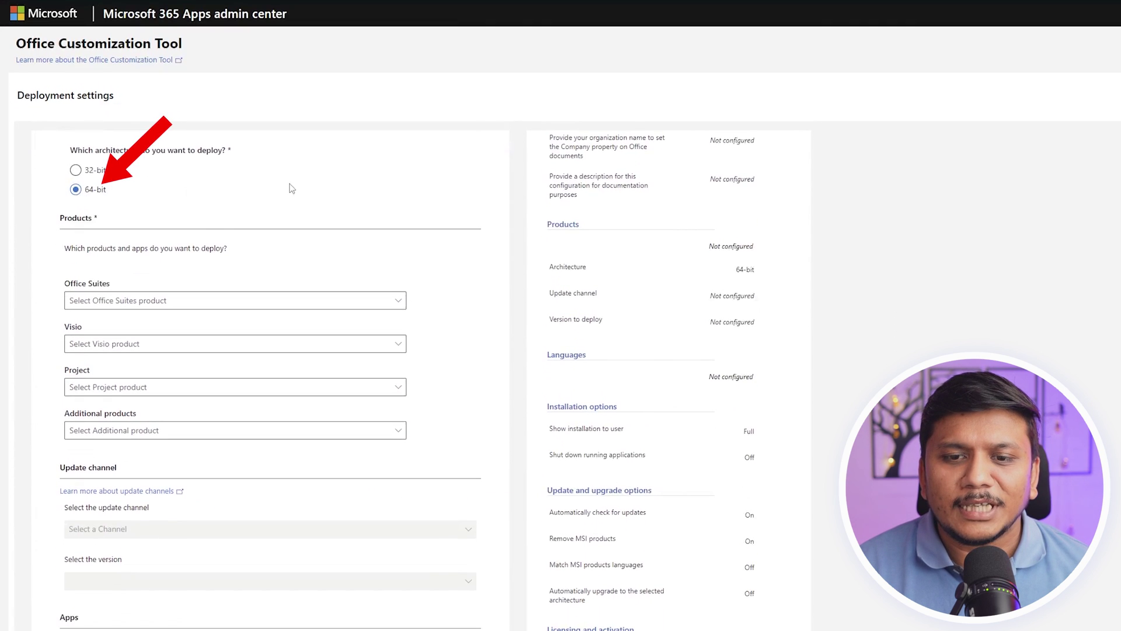
{"action": "scroll", "coordinate": [156, 238], "scroll_direction": "down", "scroll_amount": 3}
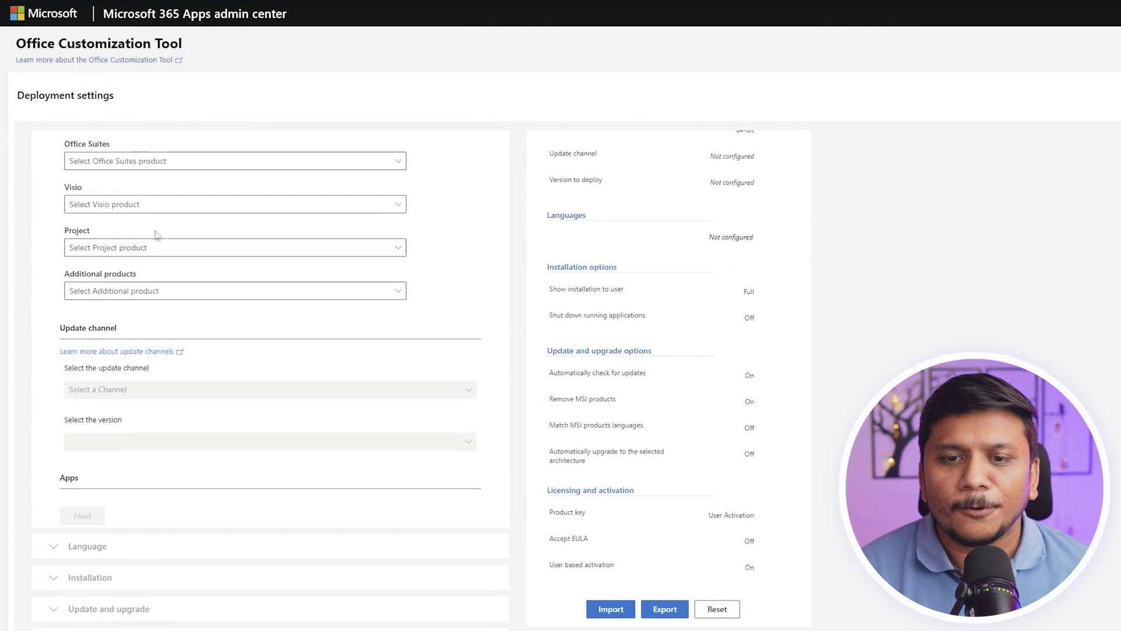
{"action": "left_click", "coordinate": [221, 166]}
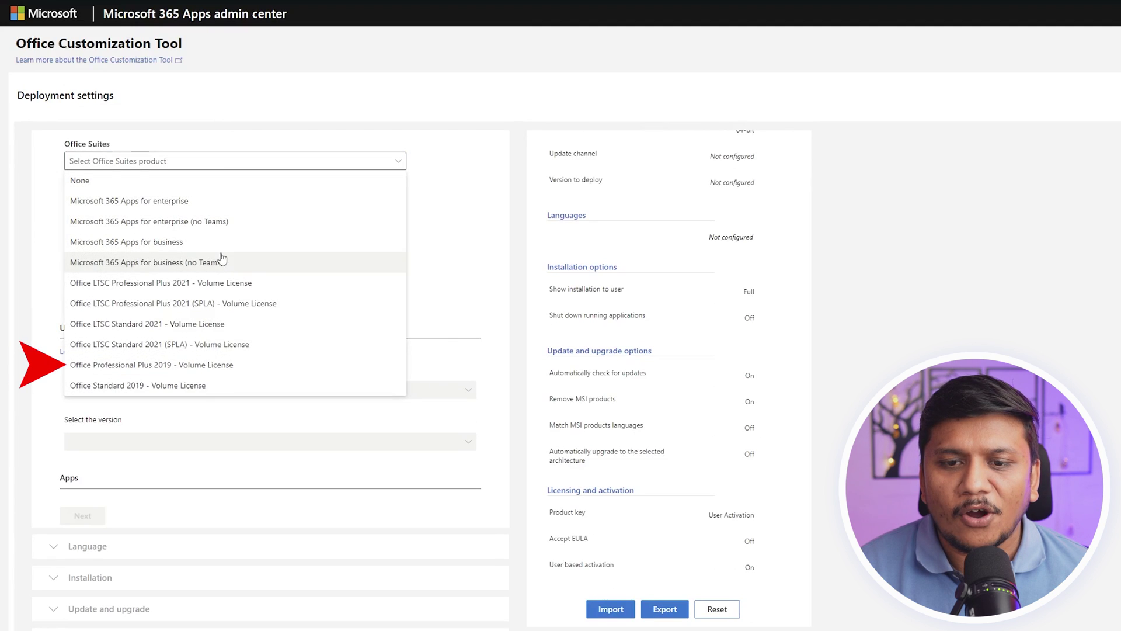
{"action": "left_click", "coordinate": [193, 366]}
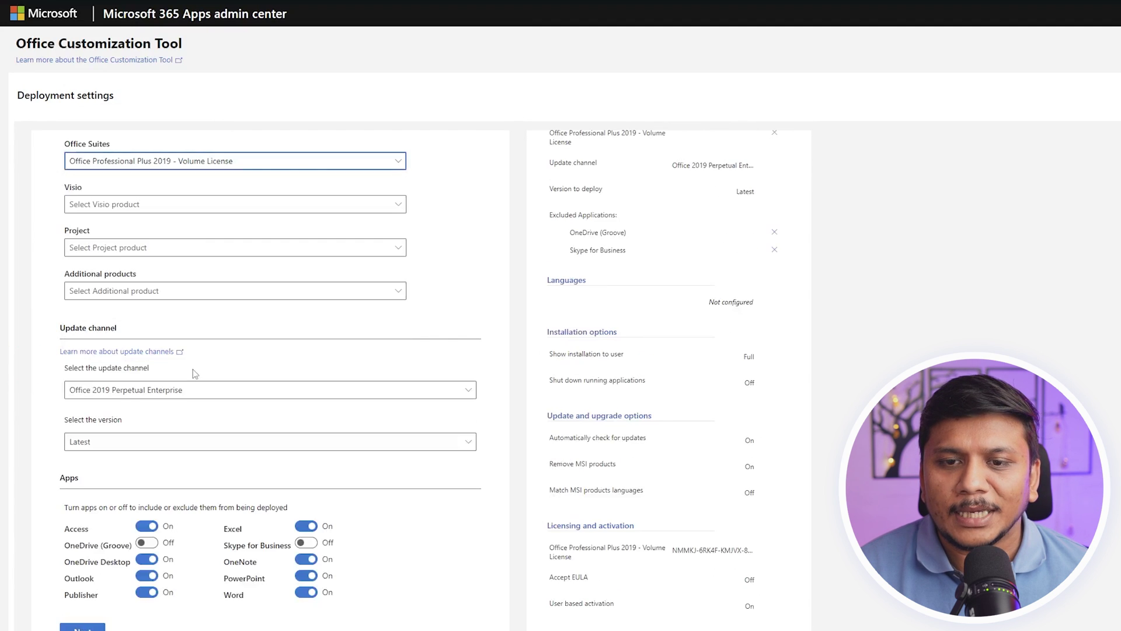
- Leave Visio without a product and exclude OneDrive Desktop from the deployment
{"action": "scroll", "coordinate": [195, 370], "scroll_direction": "up", "scroll_amount": 3}
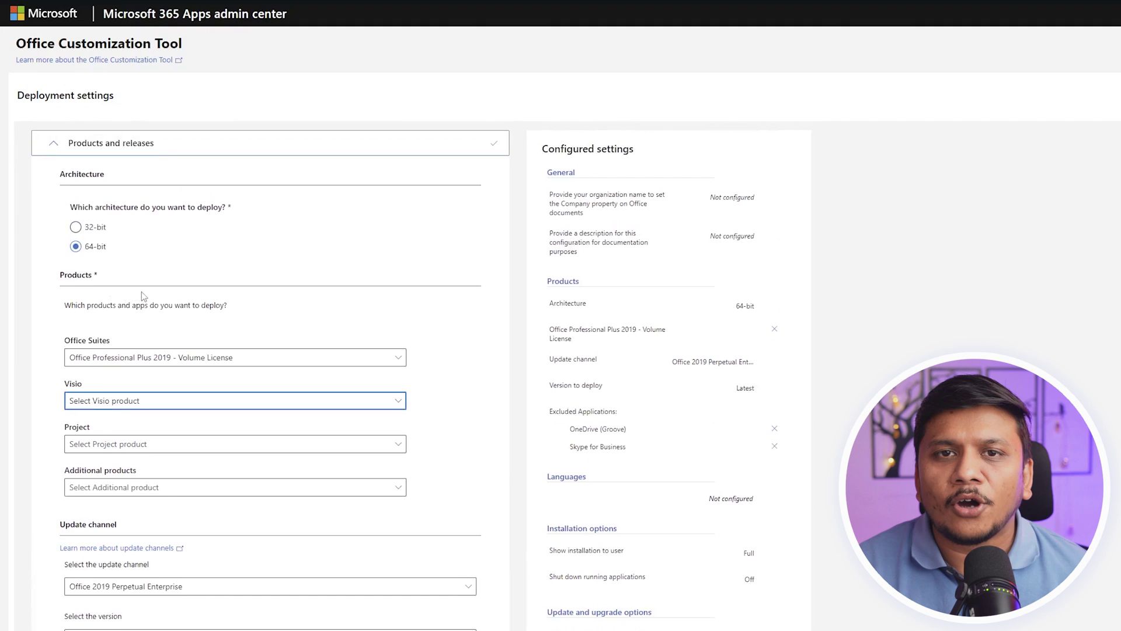
{"action": "scroll", "coordinate": [202, 337], "scroll_direction": "down", "scroll_amount": 3}
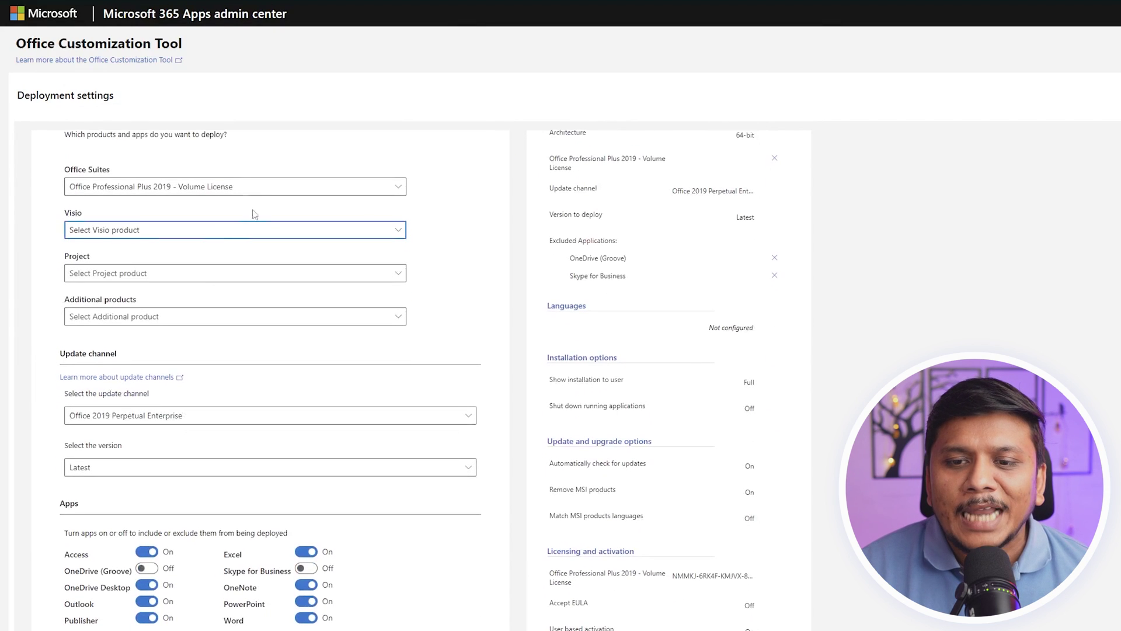
{"action": "left_click", "coordinate": [245, 228]}
{"action": "left_click", "coordinate": [245, 228]}
{"action": "scroll", "coordinate": [428, 421], "scroll_direction": "down", "scroll_amount": 3}
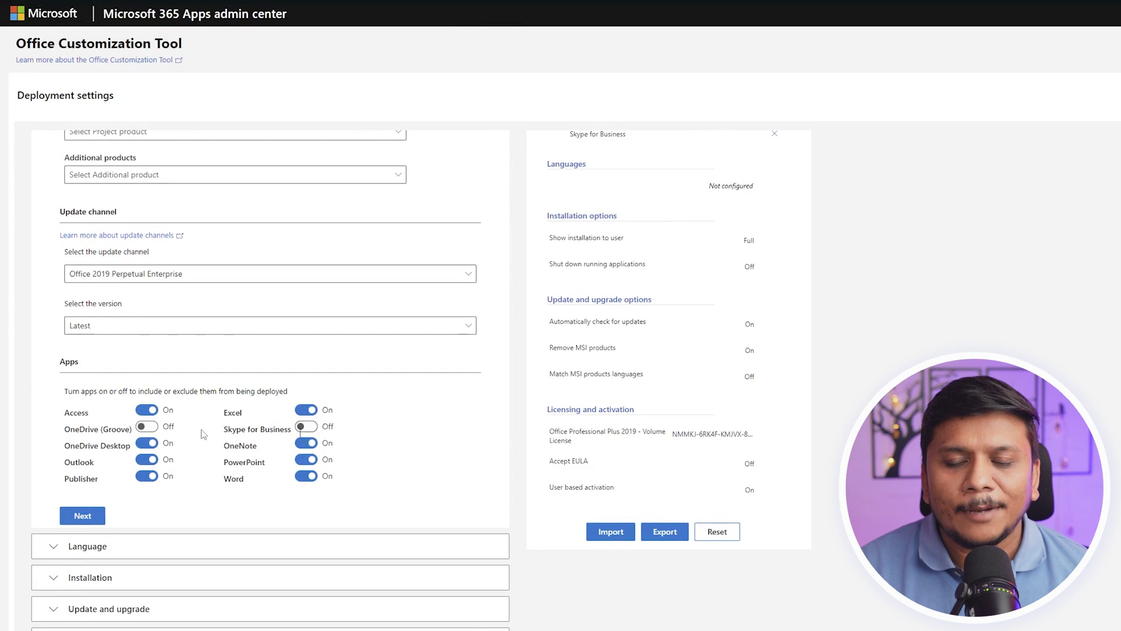
{"action": "left_click", "coordinate": [147, 443]}
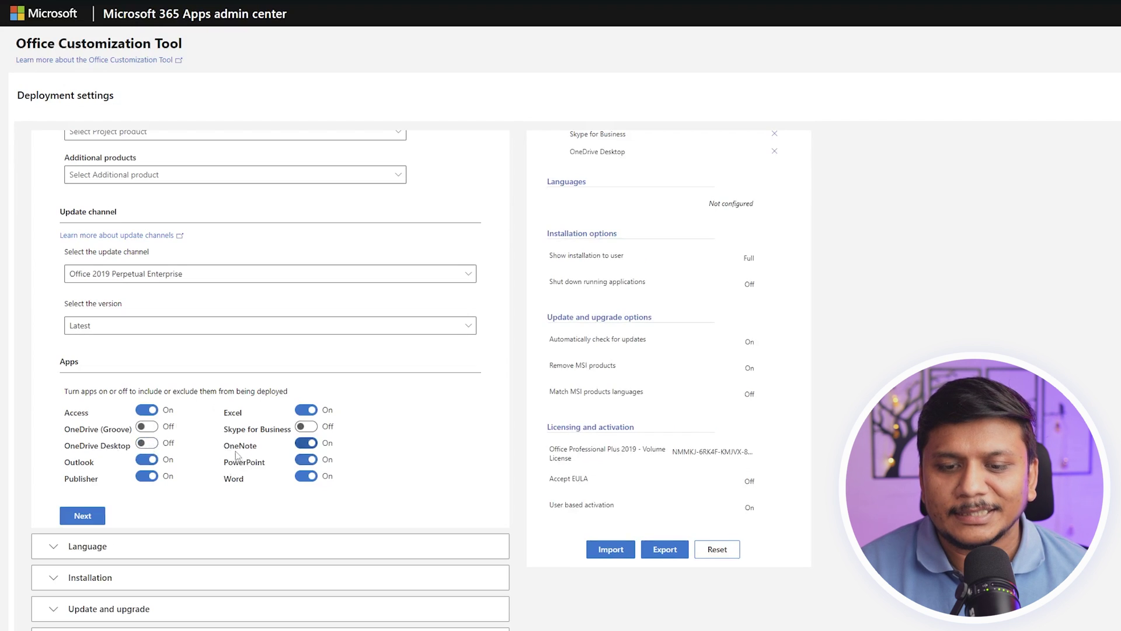
- Set the primary language to English (United States)
{"action": "left_click", "coordinate": [105, 547]}
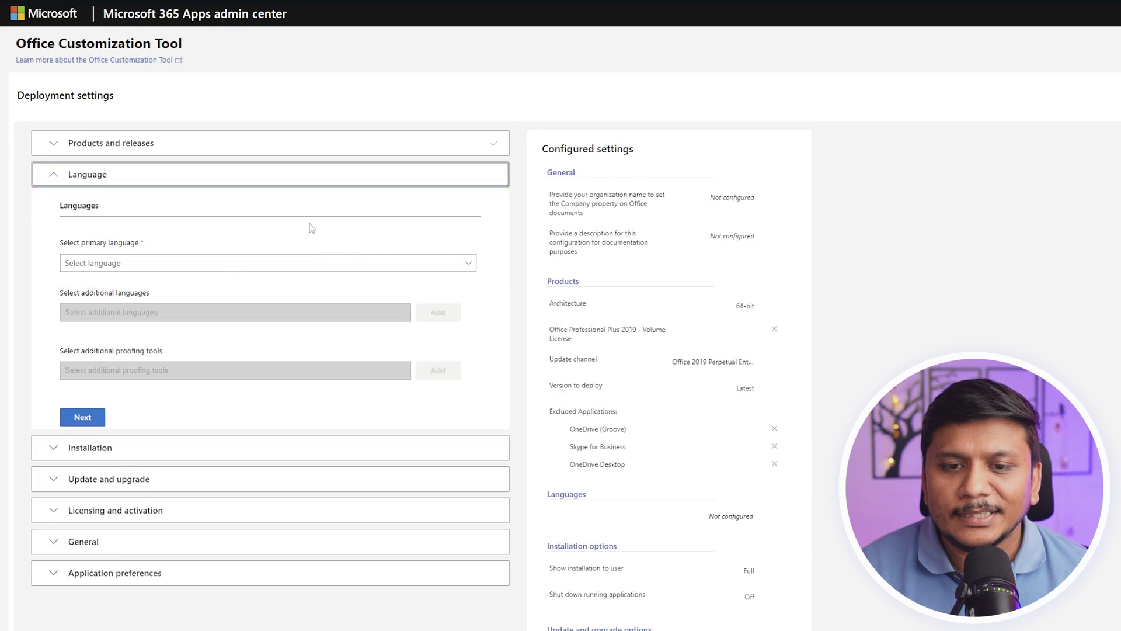
{"action": "left_click", "coordinate": [225, 267]}
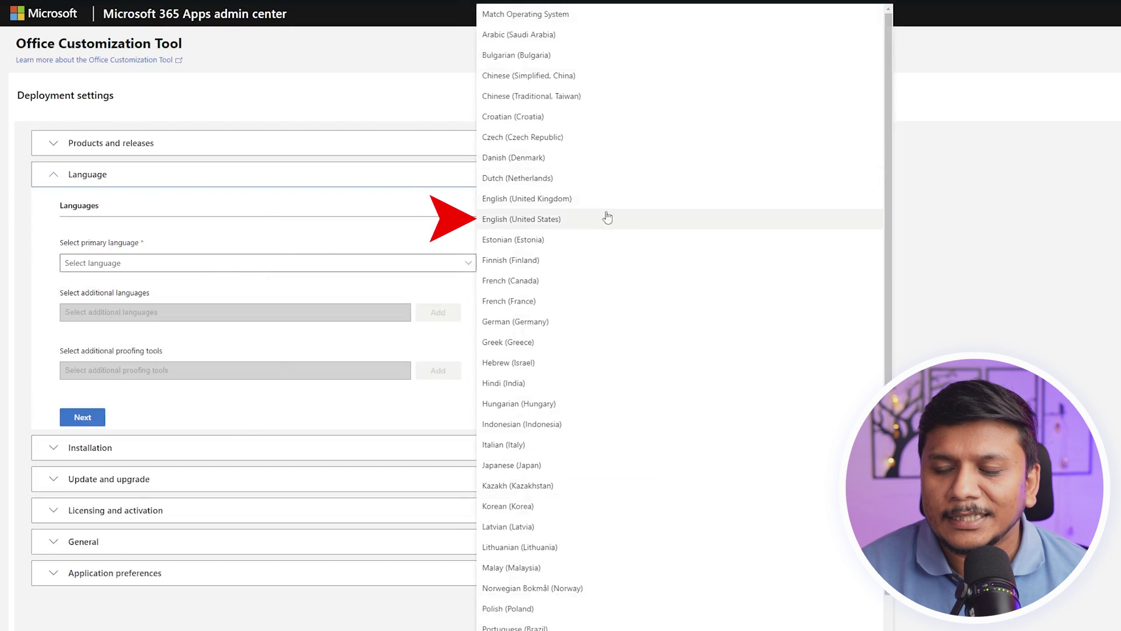
{"action": "left_click", "coordinate": [608, 218]}
- Move through the installation, update, licensing, general and application preference sections, keeping the defaults
{"action": "scroll", "coordinate": [234, 350], "scroll_direction": "down", "scroll_amount": 3}
{"action": "left_click", "coordinate": [119, 287]}
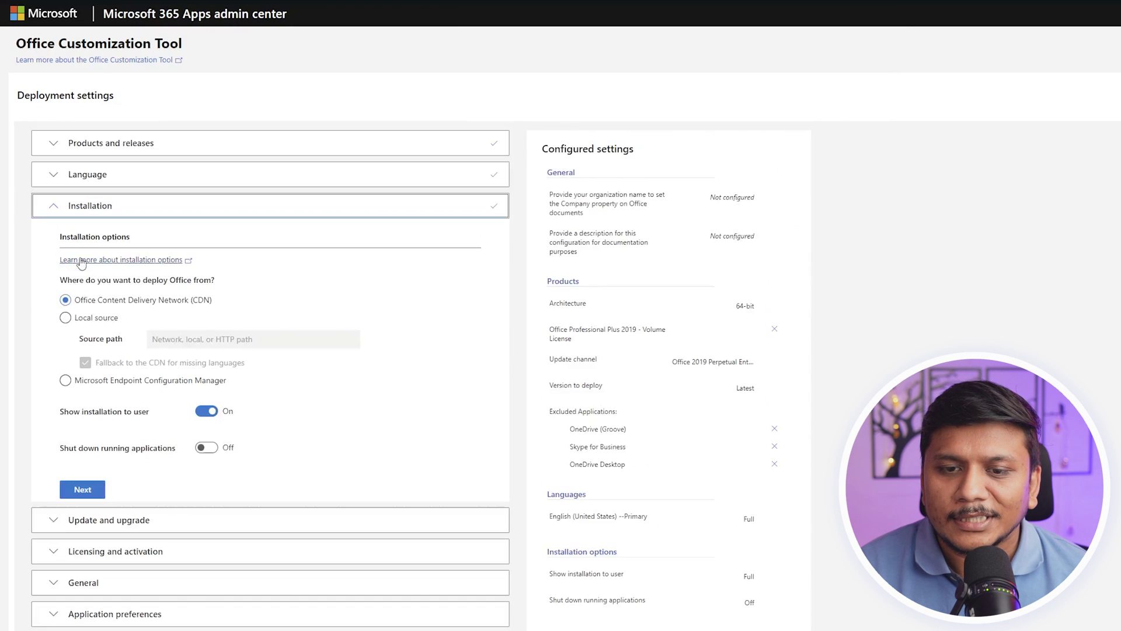
{"action": "scroll", "coordinate": [187, 438], "scroll_direction": "down", "scroll_amount": 3}
{"action": "left_click", "coordinate": [83, 326]}
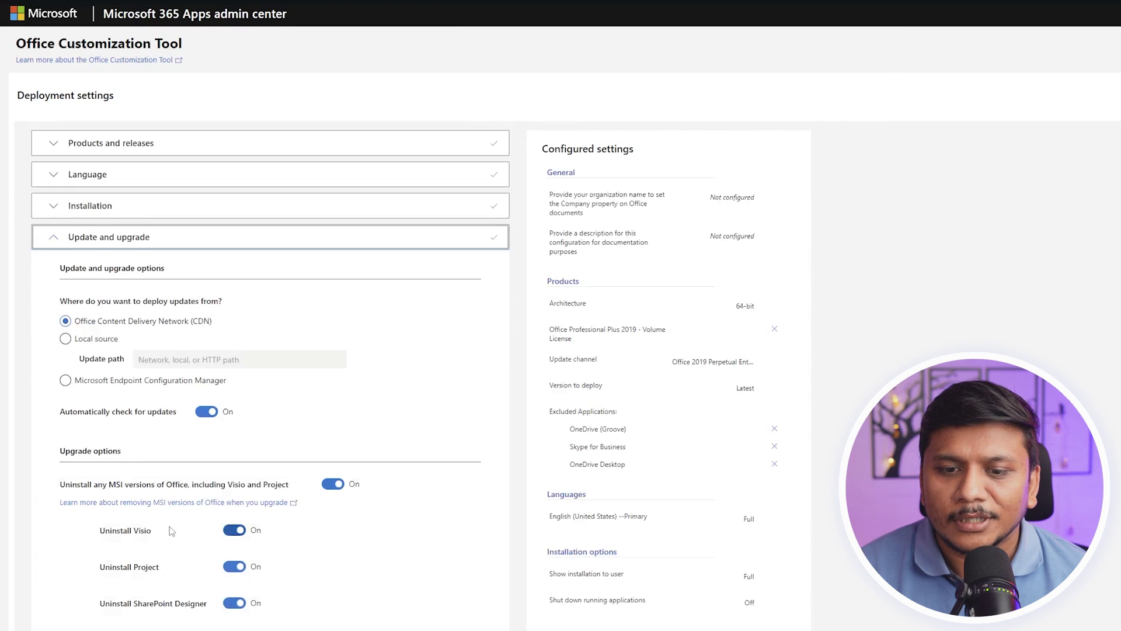
{"action": "scroll", "coordinate": [167, 529], "scroll_direction": "down", "scroll_amount": 3}
{"action": "left_click", "coordinate": [100, 571]}
{"action": "scroll", "coordinate": [105, 572], "scroll_direction": "down", "scroll_amount": 3}
{"action": "left_click", "coordinate": [81, 435]}
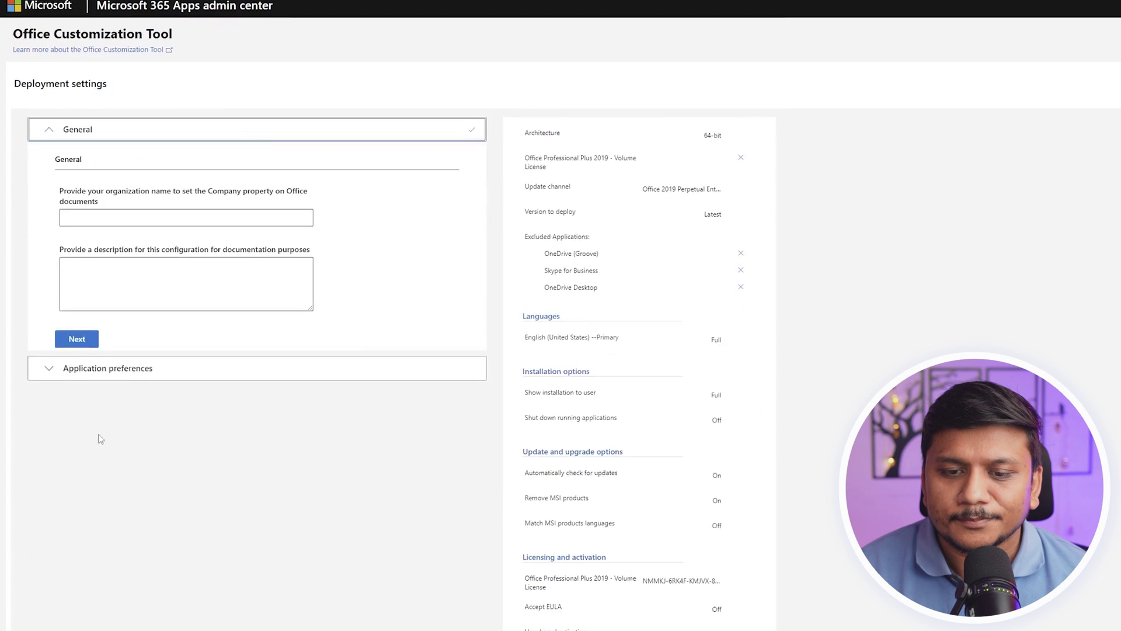
{"action": "left_click", "coordinate": [66, 297]}
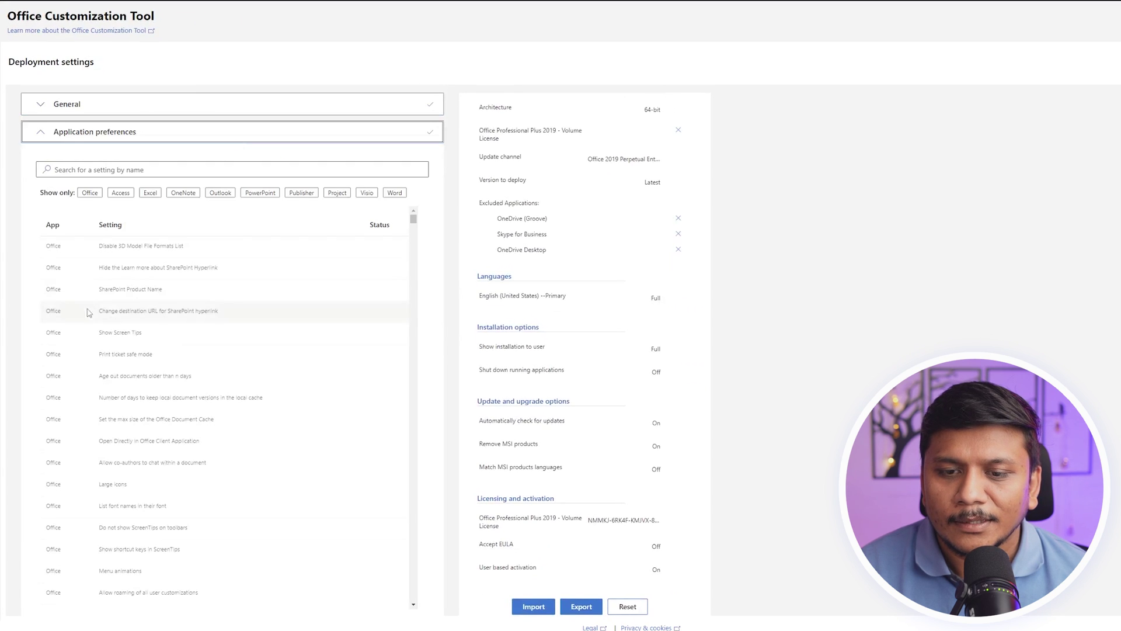
{"action": "scroll", "coordinate": [89, 312], "scroll_direction": "down", "scroll_amount": 5}
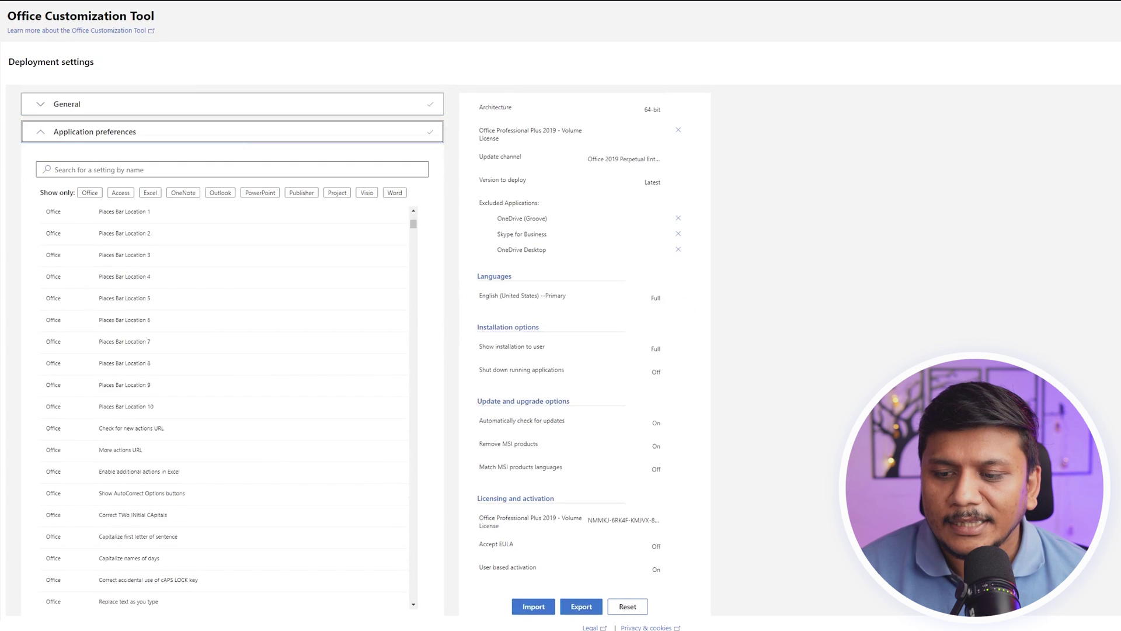
- Export Configuration.xml with Office Open XML formats and accepted license terms, and show it in File Explorer
{"action": "left_click", "coordinate": [582, 606]}
{"action": "left_click", "coordinate": [487, 302]}
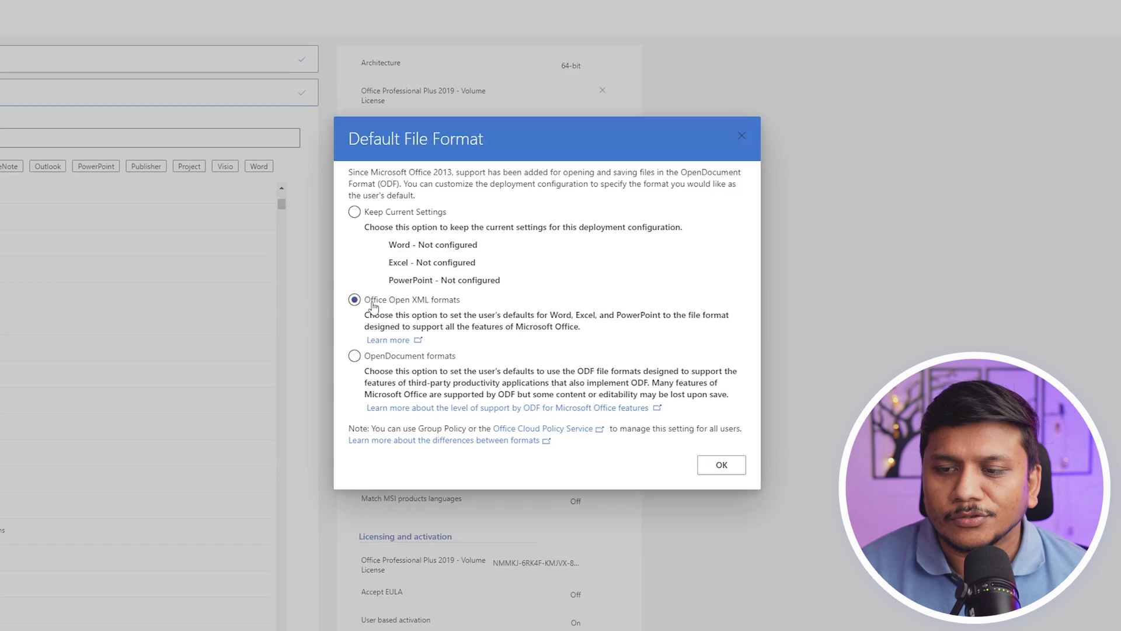
{"action": "left_click", "coordinate": [709, 467]}
{"action": "left_click", "coordinate": [571, 351]}
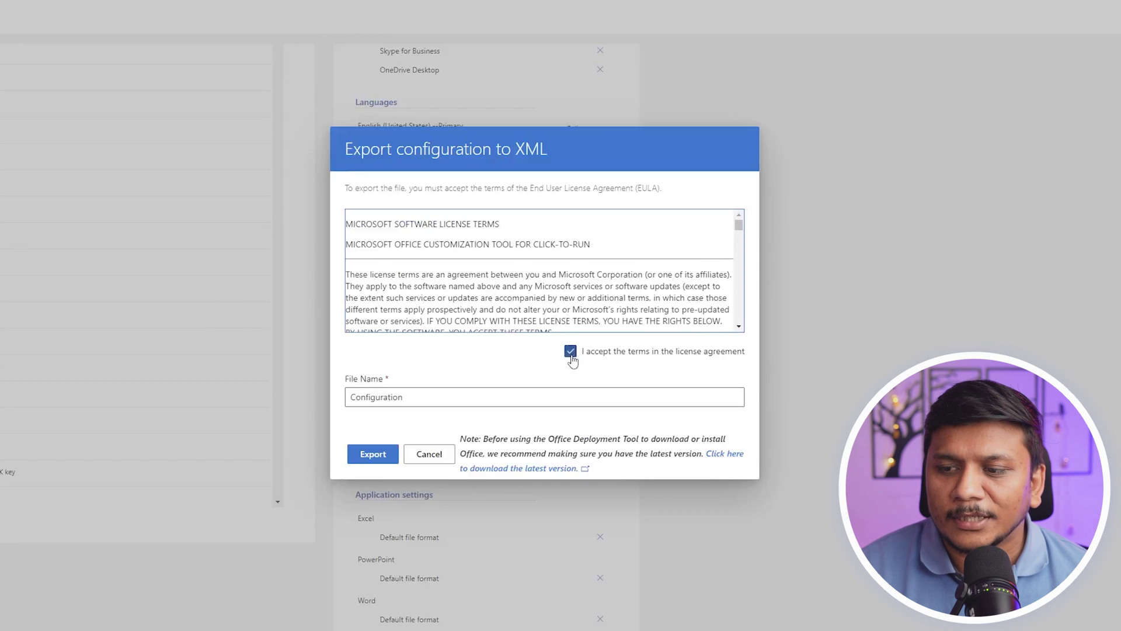
{"action": "left_click", "coordinate": [372, 454]}
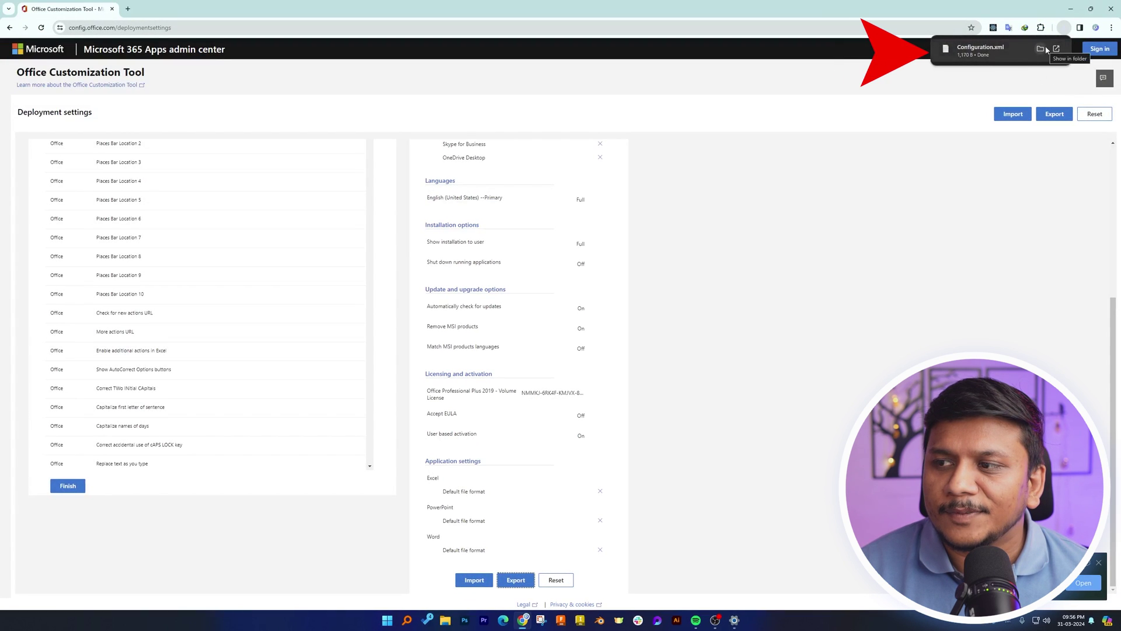
{"action": "left_click", "coordinate": [1043, 49]}
{"action": "double_click", "coordinate": [435, 32]}
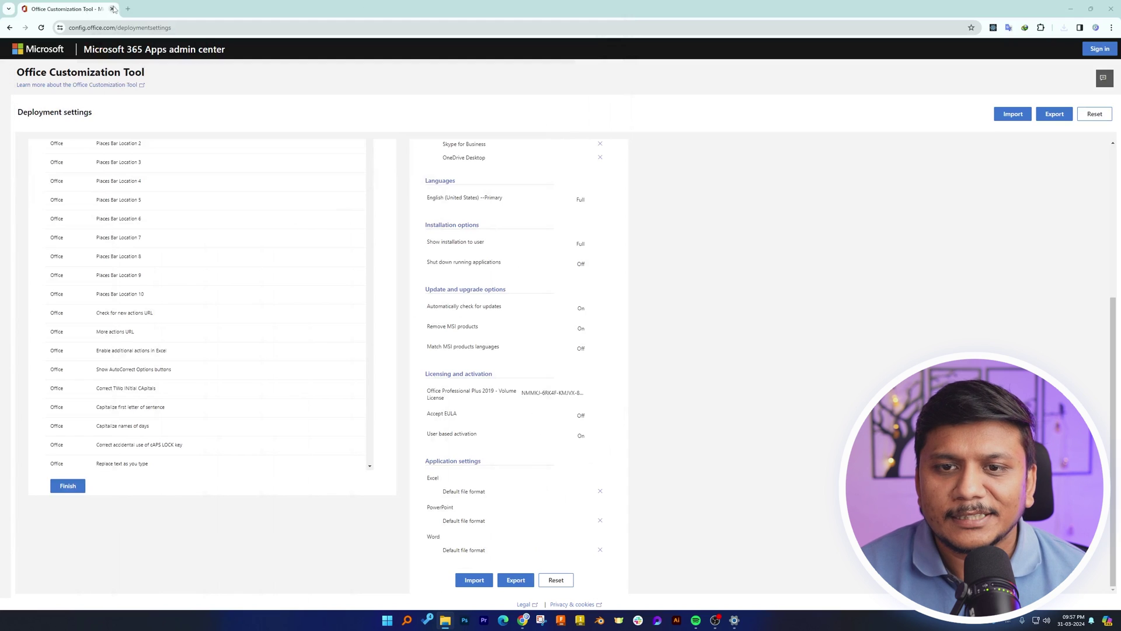
- Search Google in a new tab for 'office deployement tool'
{"action": "left_click", "coordinate": [127, 9]}
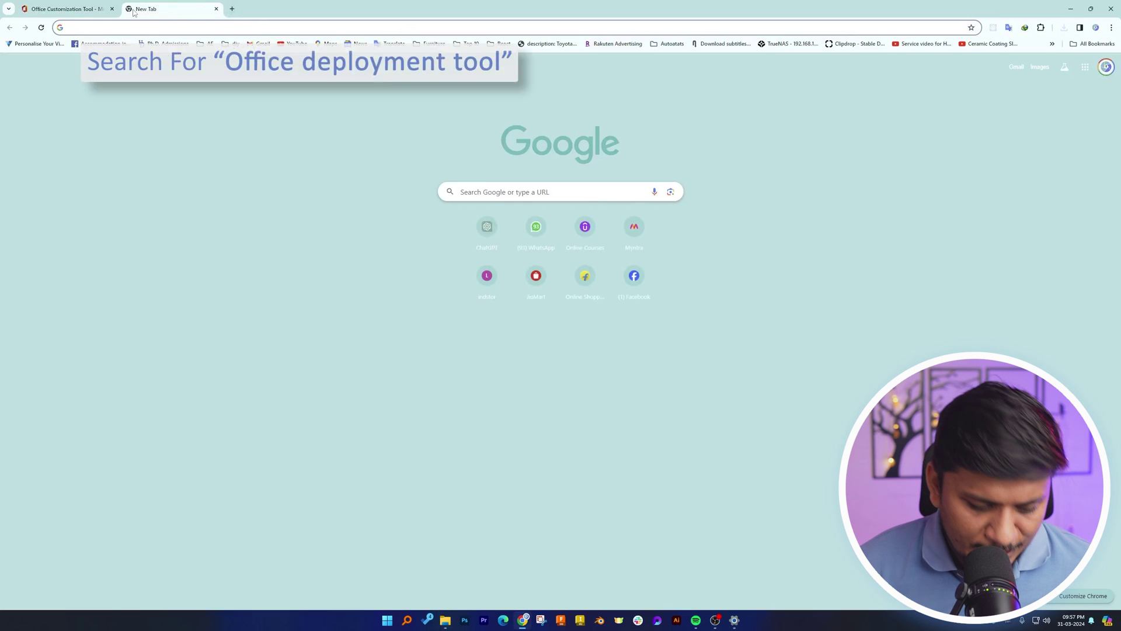
{"action": "type", "text": "office d"}
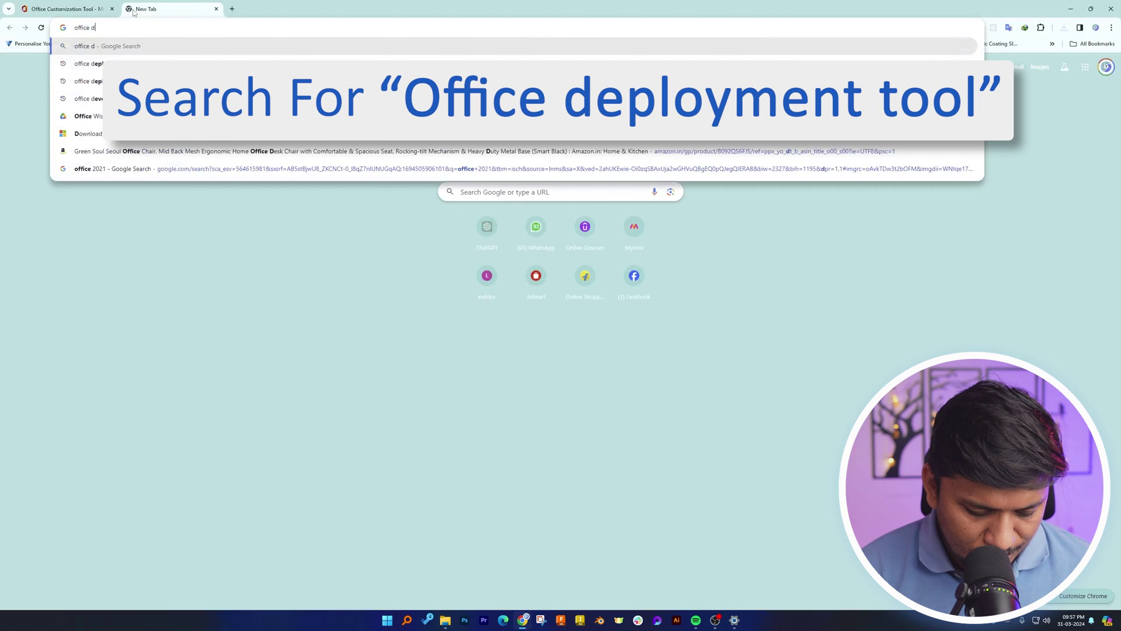
{"action": "type", "text": "eployemen"}
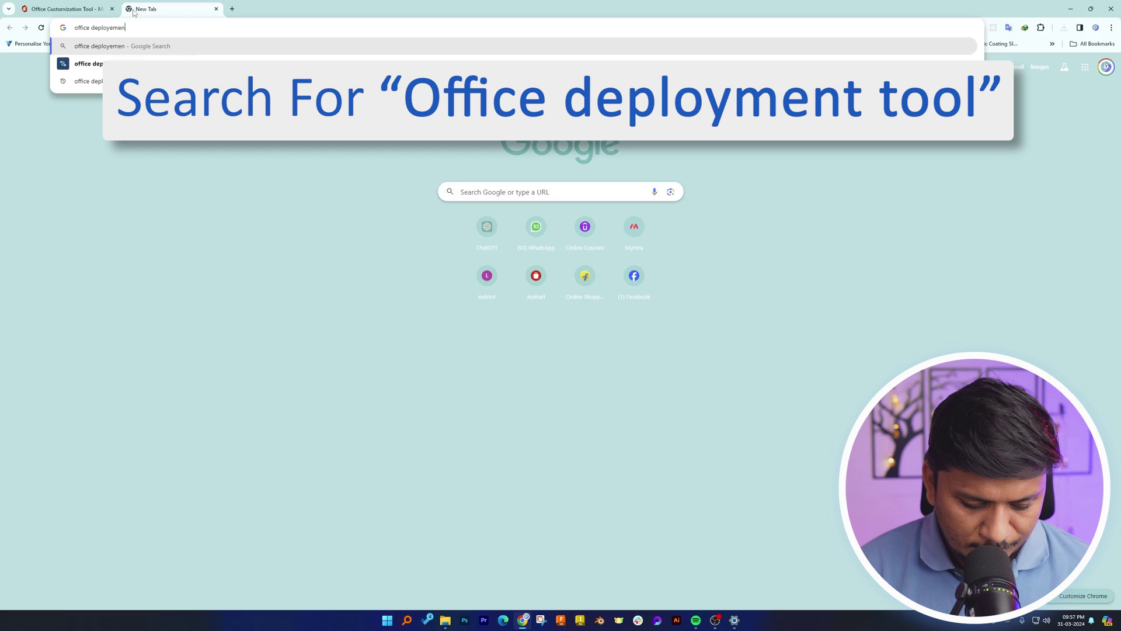
{"action": "type", "text": "t tool"}
{"action": "key", "text": "Return"}
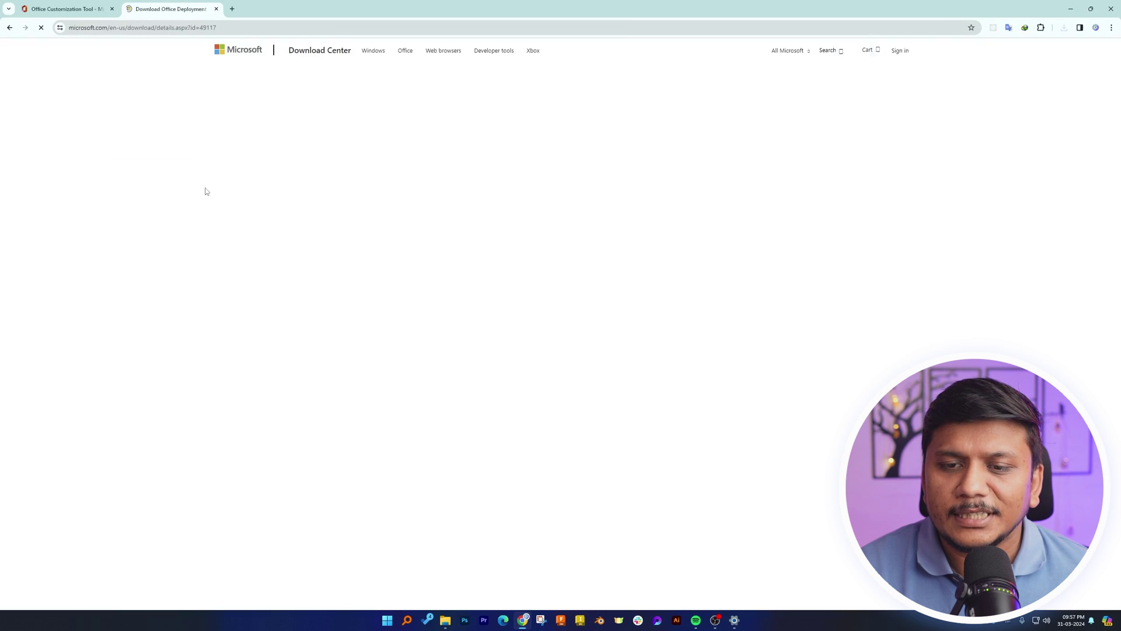
- Download the Office Deployment Tool and show it in the Downloads folder
{"action": "left_click", "coordinate": [622, 332]}
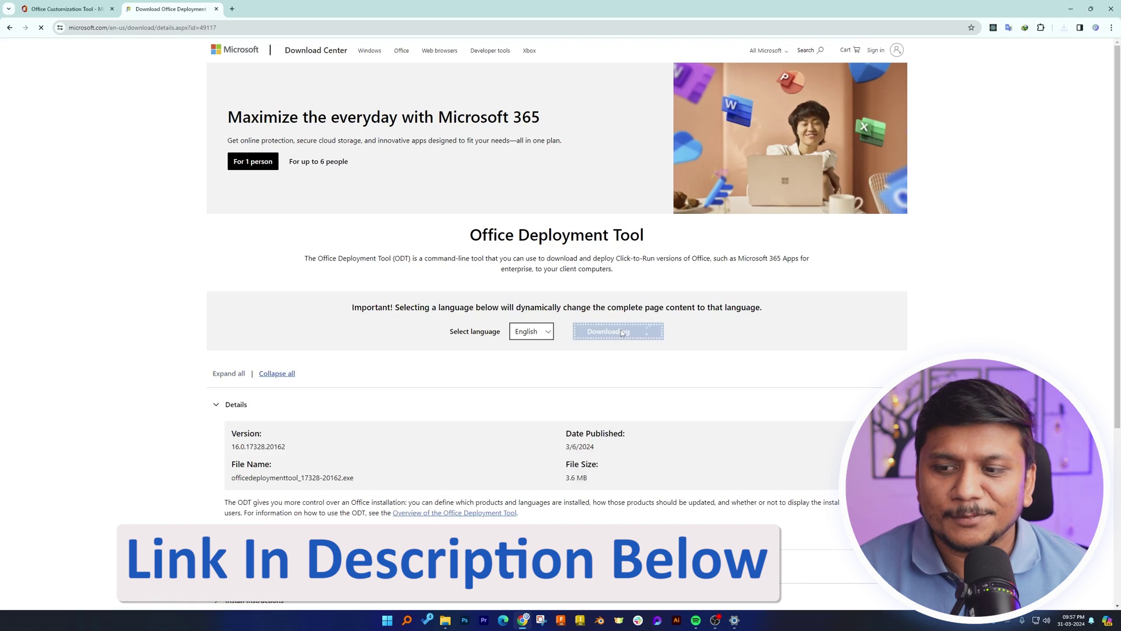
{"action": "left_click", "coordinate": [587, 336]}
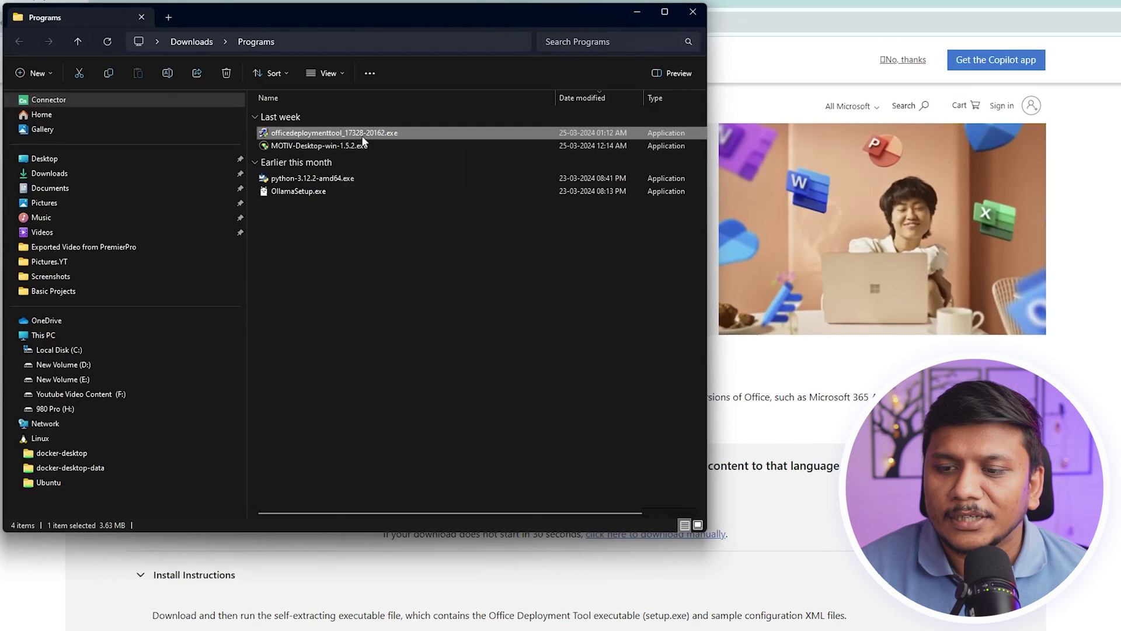
- Run officedeploymenttool_17328-20162.exe and extract its files into the Desktop Office folder
{"action": "double_click", "coordinate": [362, 138]}
{"action": "left_click", "coordinate": [754, 536]}
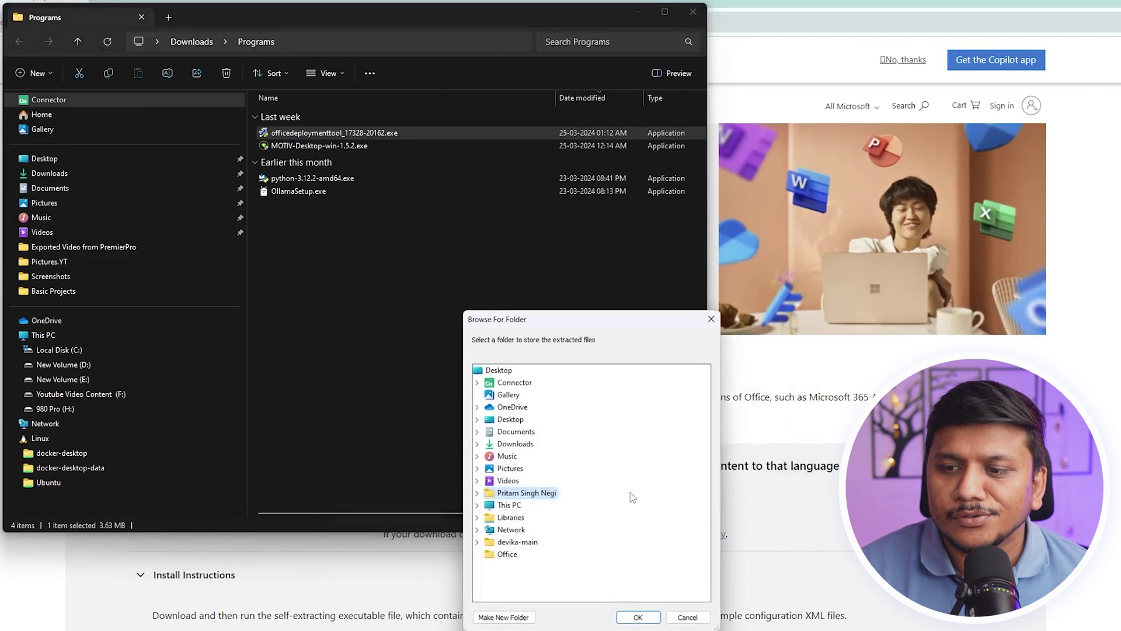
{"action": "left_click", "coordinate": [477, 419]}
{"action": "left_click", "coordinate": [518, 443]}
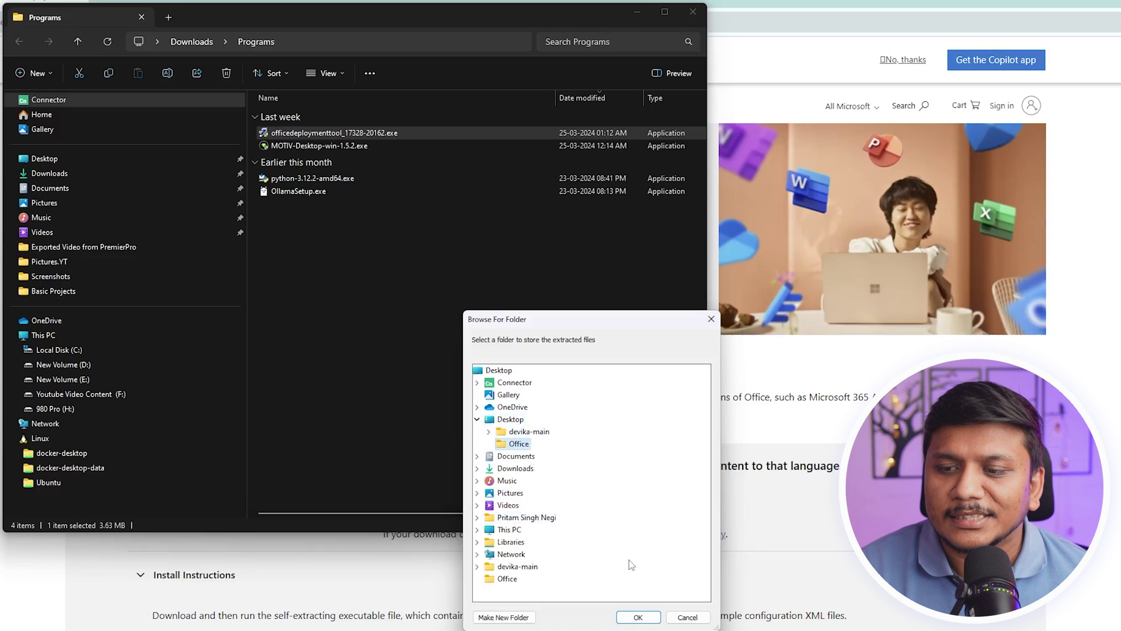
{"action": "left_click", "coordinate": [650, 622]}
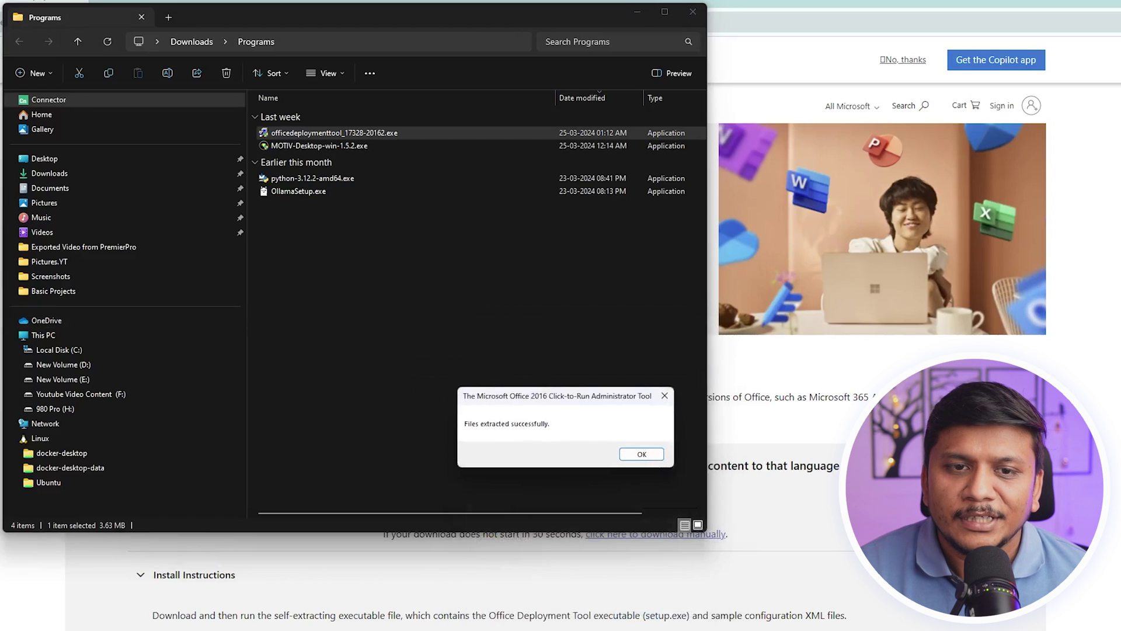
- Permanently delete the four sample configuration XMLs, leaving only Configuration.xml and setup.exe
{"action": "left_click", "coordinate": [635, 460]}
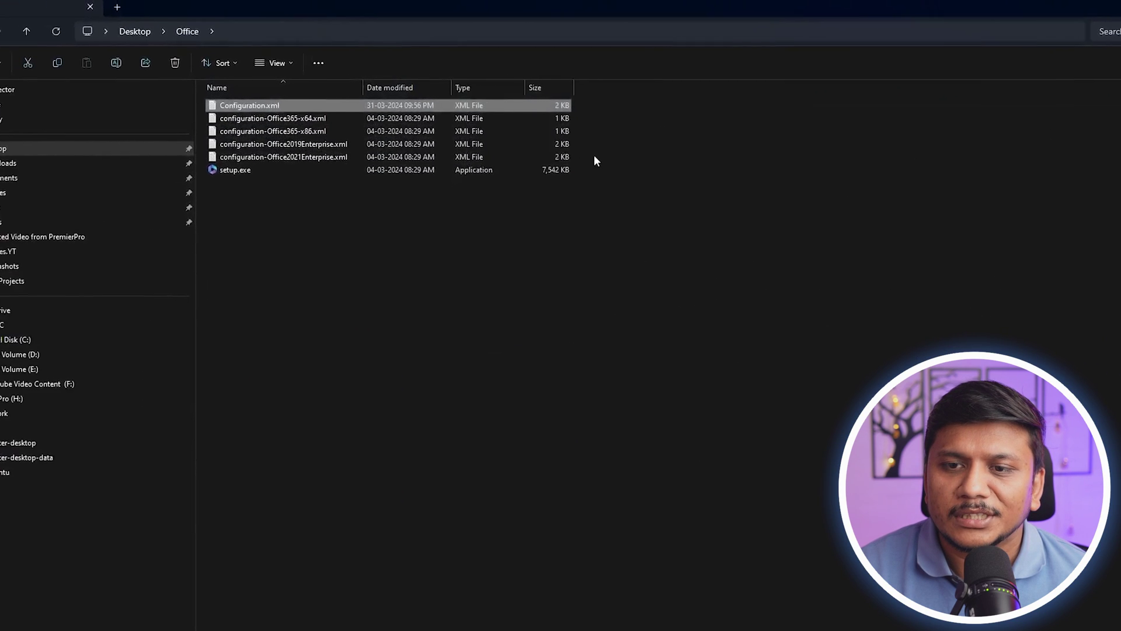
{"action": "mouse_move", "coordinate": [641, 169]}
{"action": "left_mouse_down"}
{"action": "mouse_move", "coordinate": [499, 132]}
{"action": "mouse_move", "coordinate": [643, 153]}
{"action": "left_mouse_up"}
{"action": "left_click", "coordinate": [497, 123]}
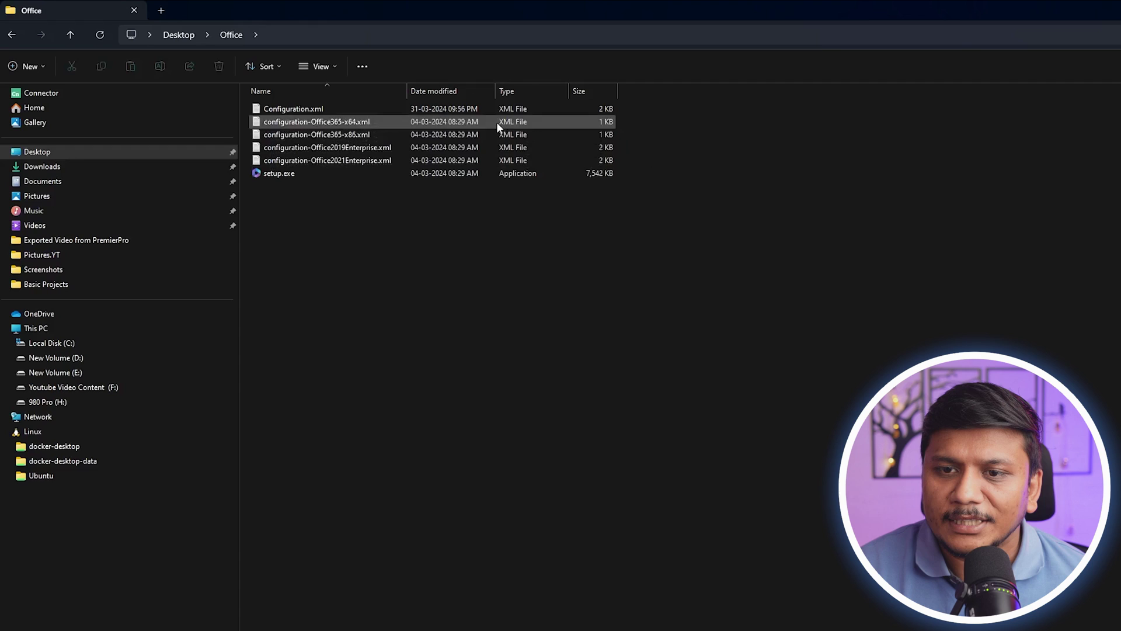
{"action": "left_click", "coordinate": [433, 158], "text": "shift"}
{"action": "key", "text": "shift+Delete"}
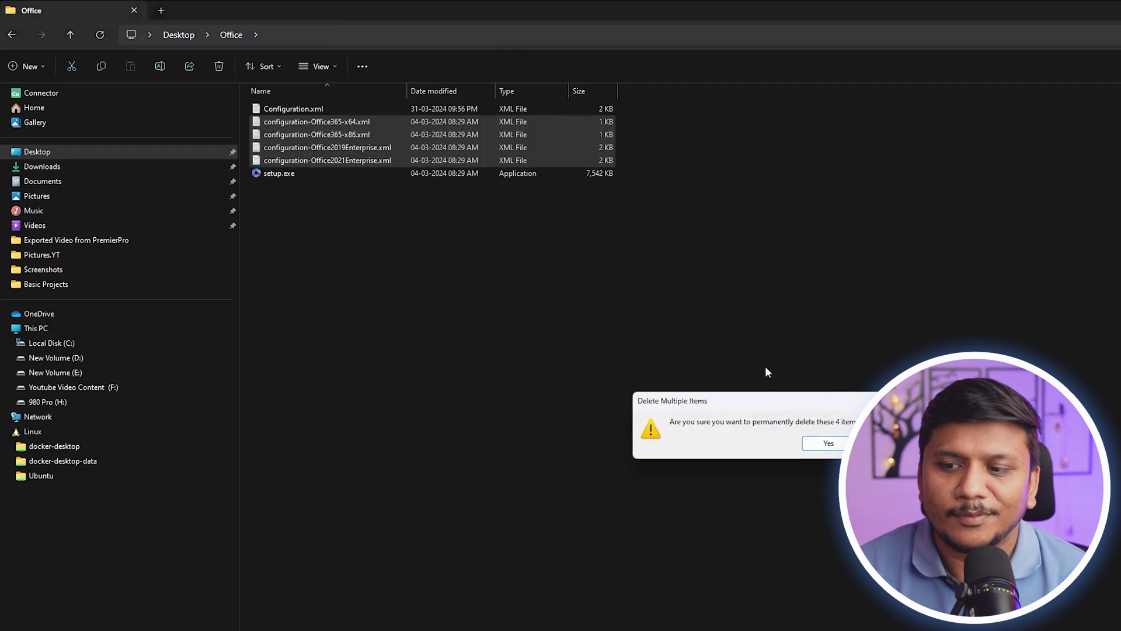
{"action": "left_click", "coordinate": [825, 442]}
{"action": "left_click", "coordinate": [311, 111]}
{"action": "left_click", "coordinate": [385, 210]}
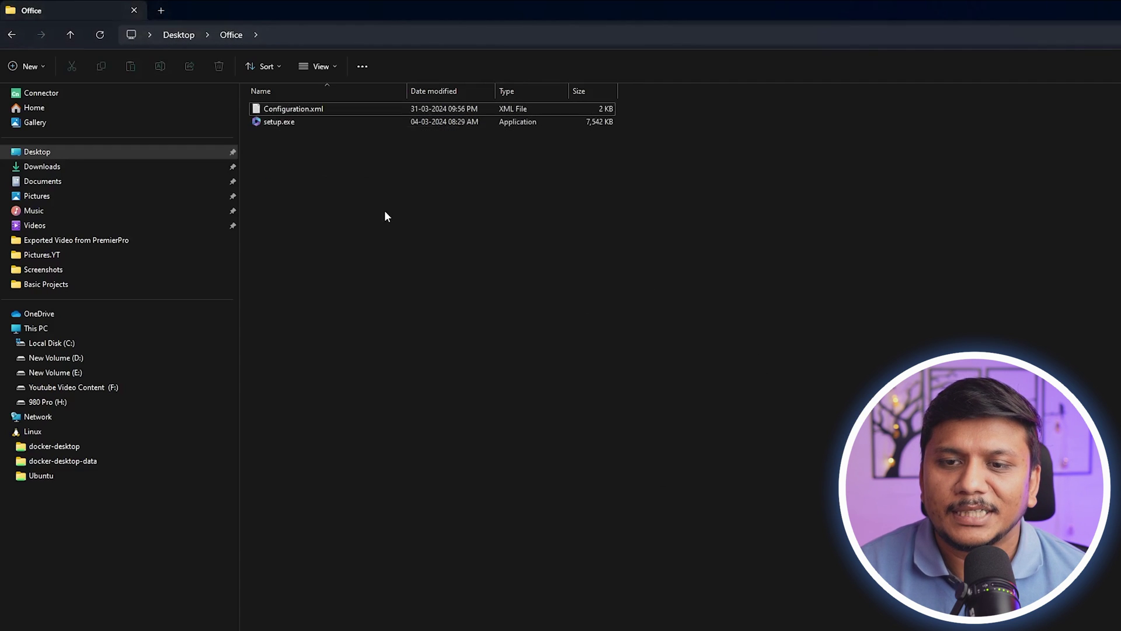
- Open Command Prompt in the Office folder and run 'setup /download configuration.xml'
{"action": "left_click", "coordinate": [397, 30]}
{"action": "type", "text": "cmd"}
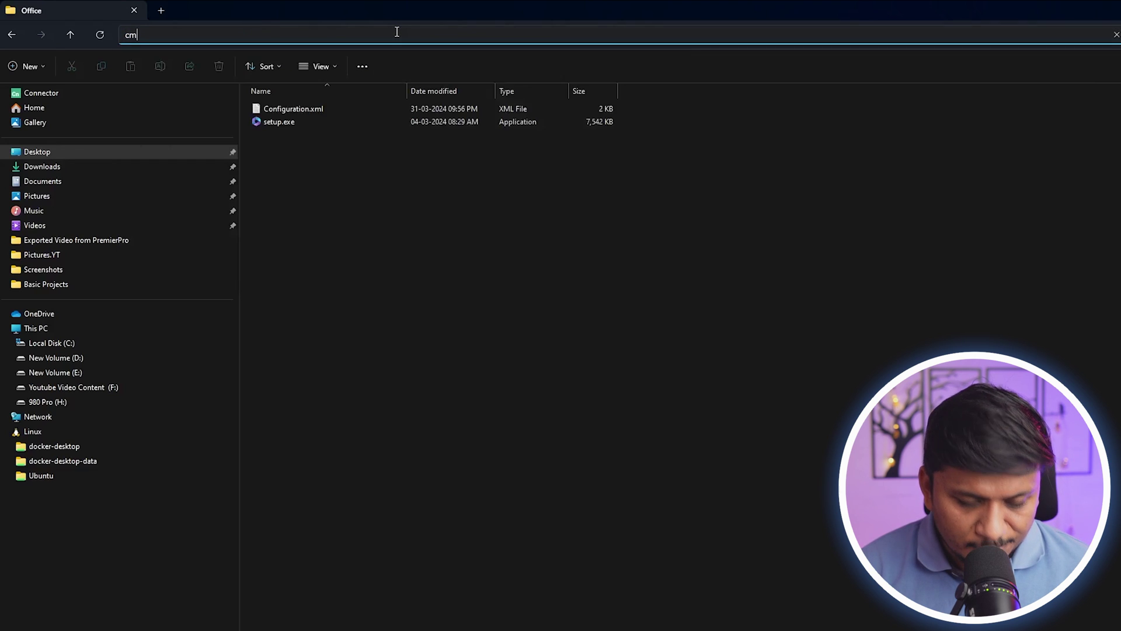
{"action": "key", "text": "Return"}
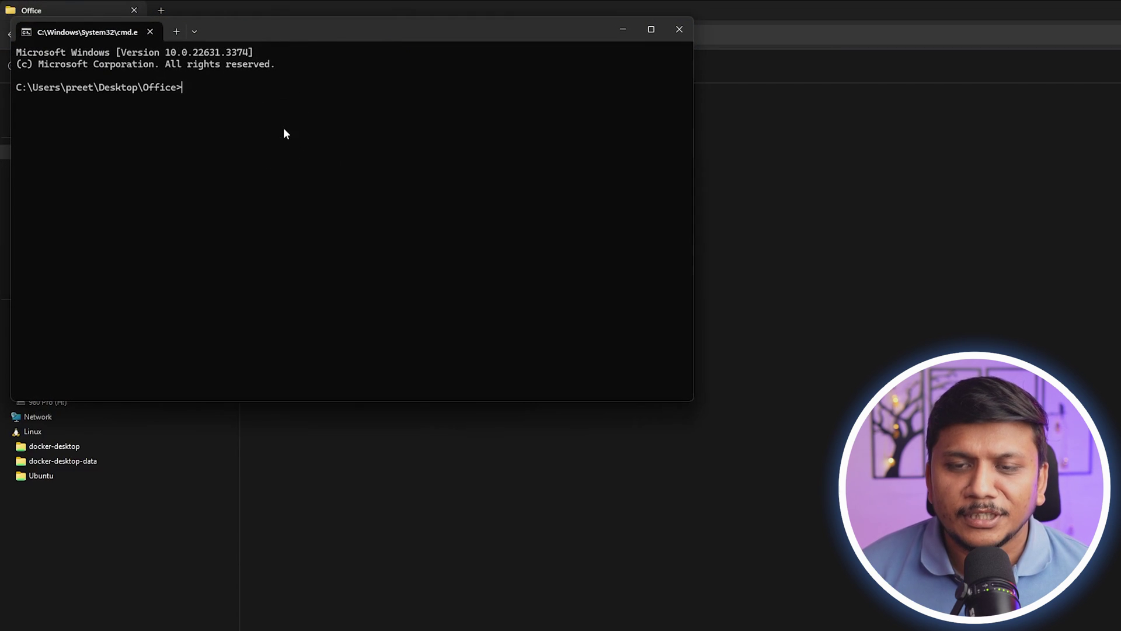
{"action": "type", "text": "setup /download configuration.xml"}
{"action": "key", "text": "Return"}
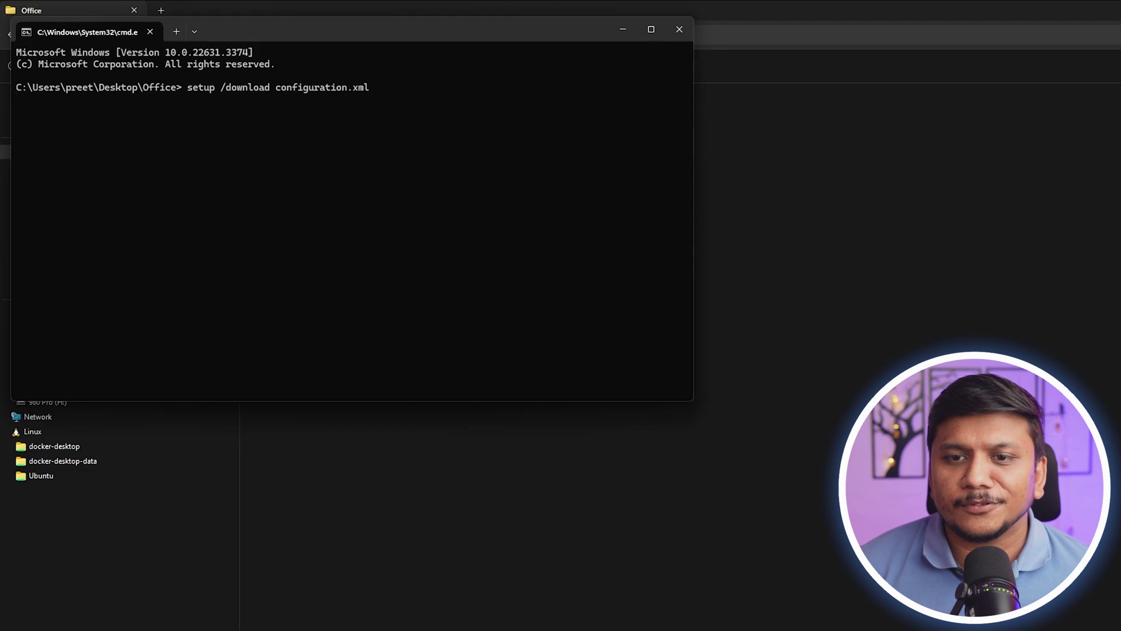
{"action": "left_click_drag", "start_coordinate": [285, 37], "coordinate": [697, 244]}
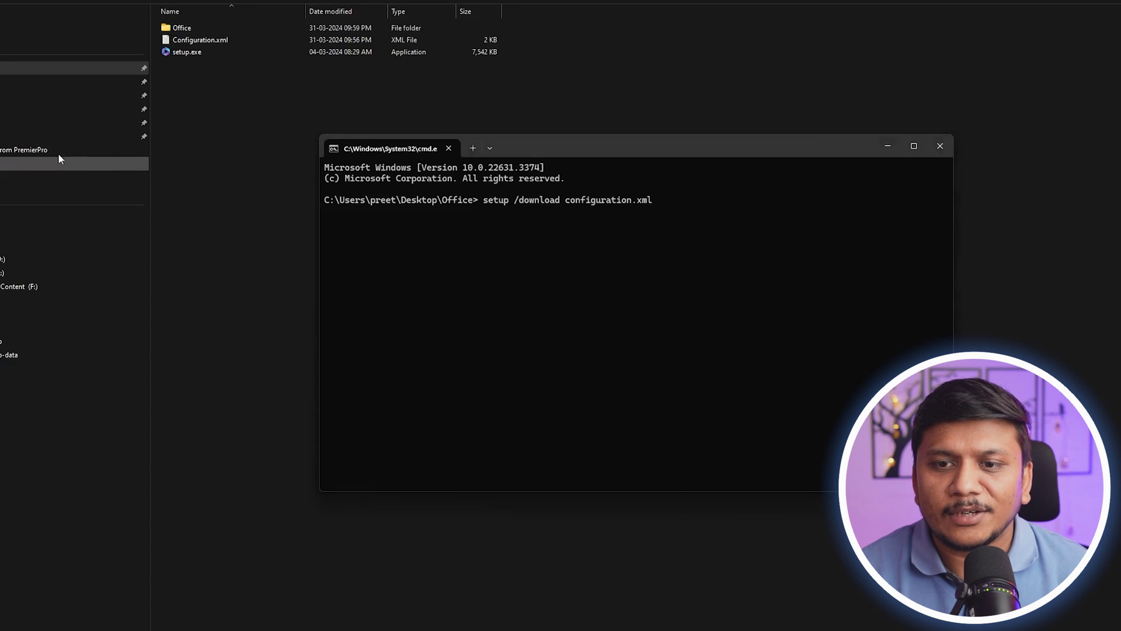
- Watch the VMnet8, VMnet1 and Intel Ethernet adapters' throughput until traffic stops, then close Task Manager
{"action": "key", "text": "ctrl+shift+Escape"}
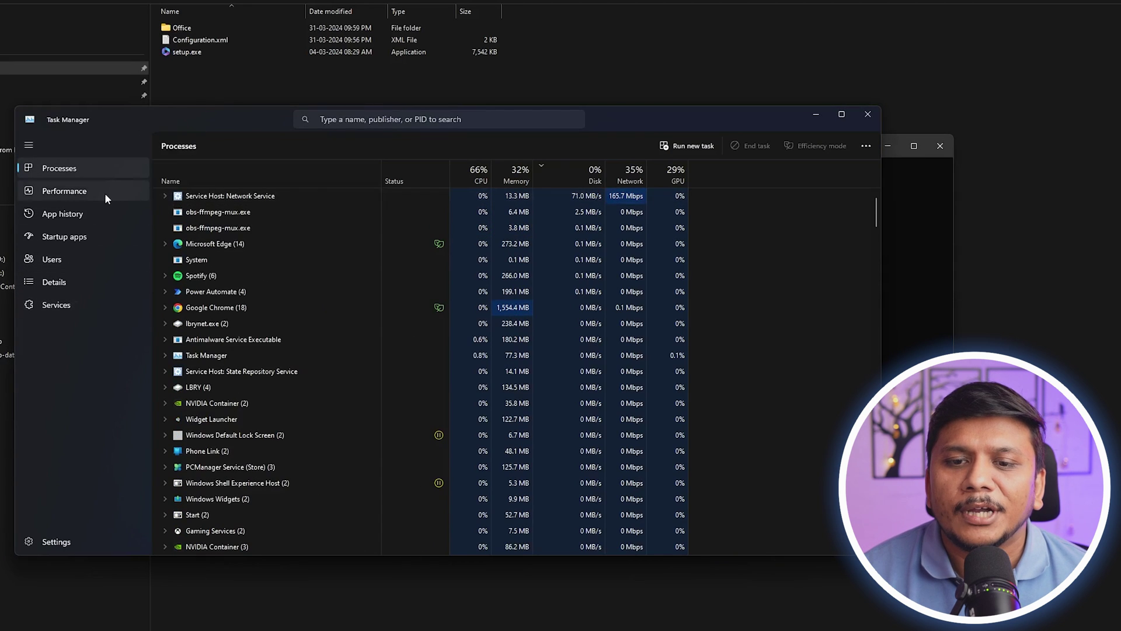
{"action": "left_click", "coordinate": [87, 193]}
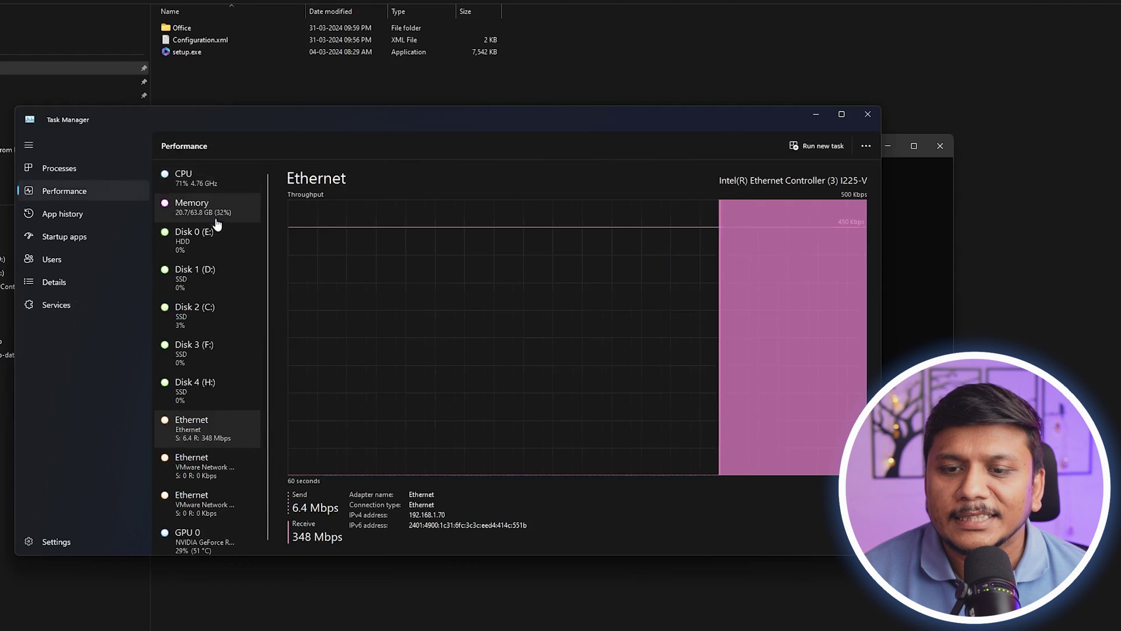
{"action": "left_click", "coordinate": [196, 500]}
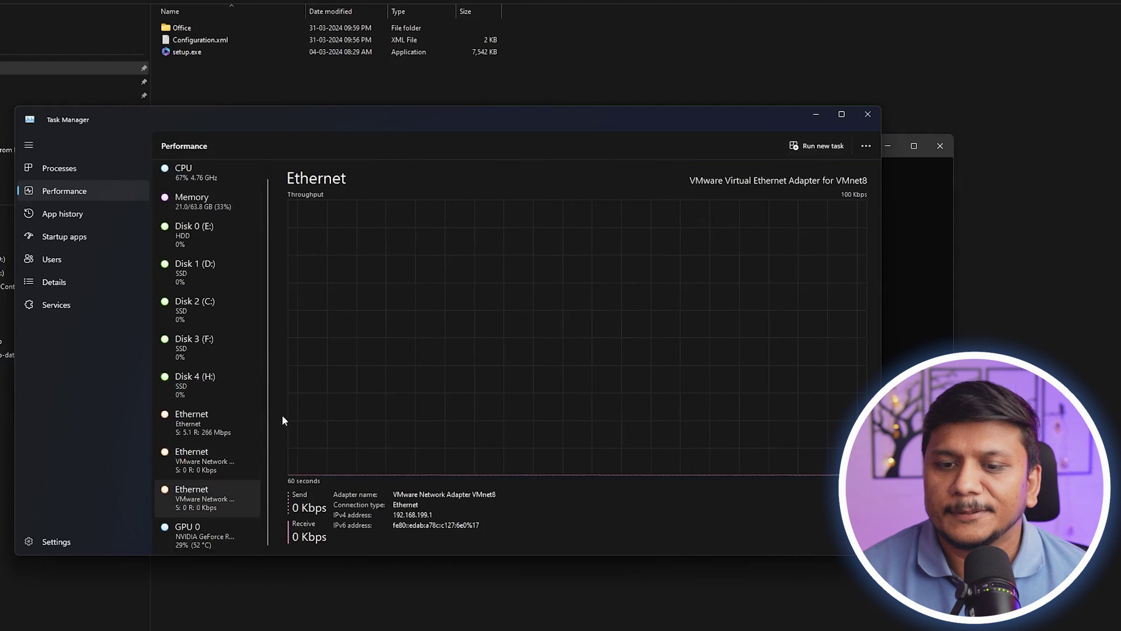
{"action": "left_click", "coordinate": [209, 459]}
{"action": "left_click", "coordinate": [198, 421]}
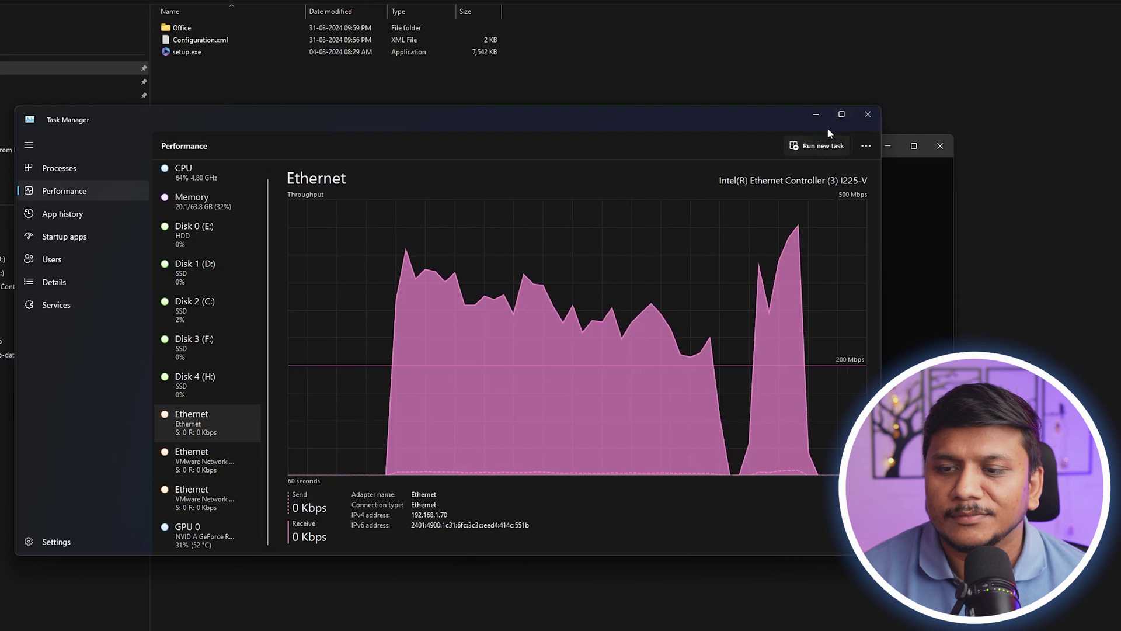
{"action": "left_click", "coordinate": [866, 114]}
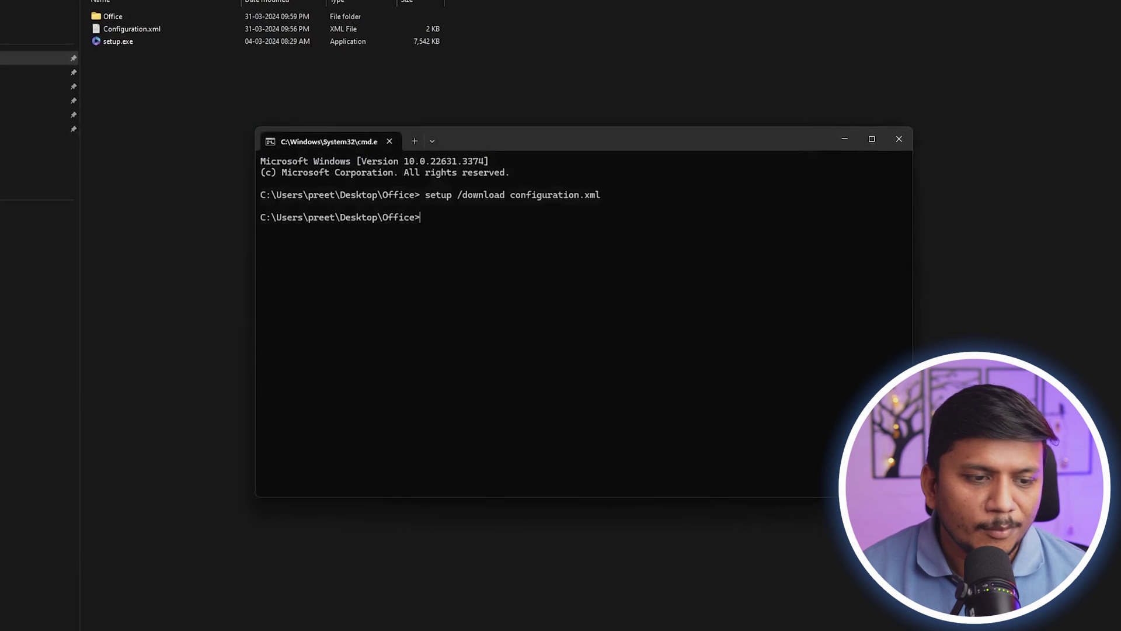
- Run 'setup /configure configuration.xml' to install Office
{"action": "type", "text": "setup /configure configuration.xml"}
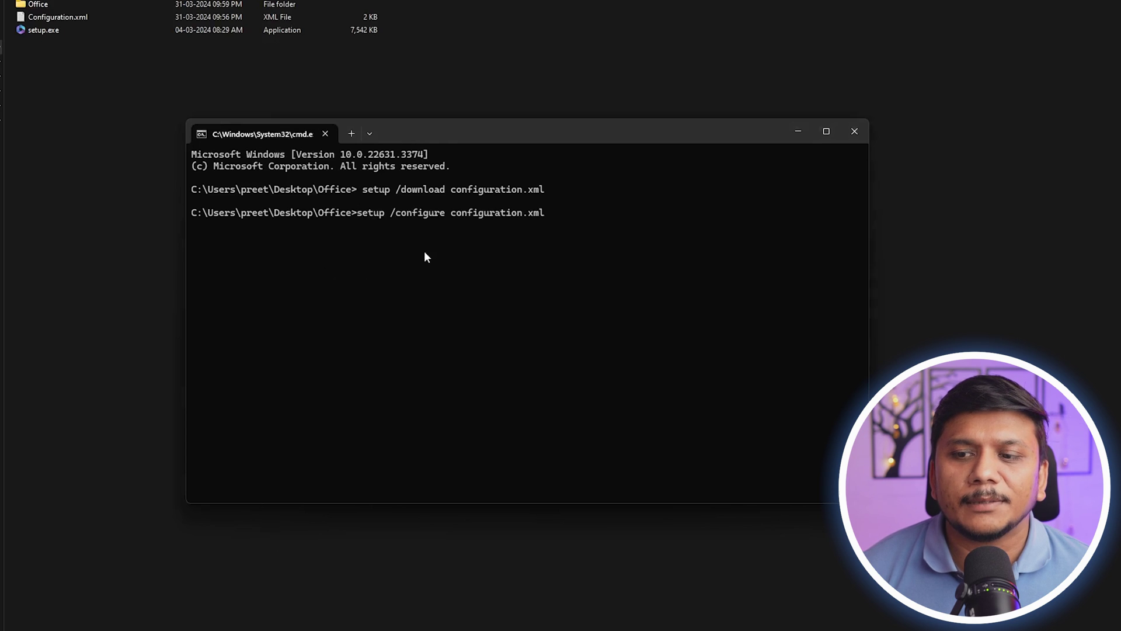
{"action": "key", "text": "Return"}
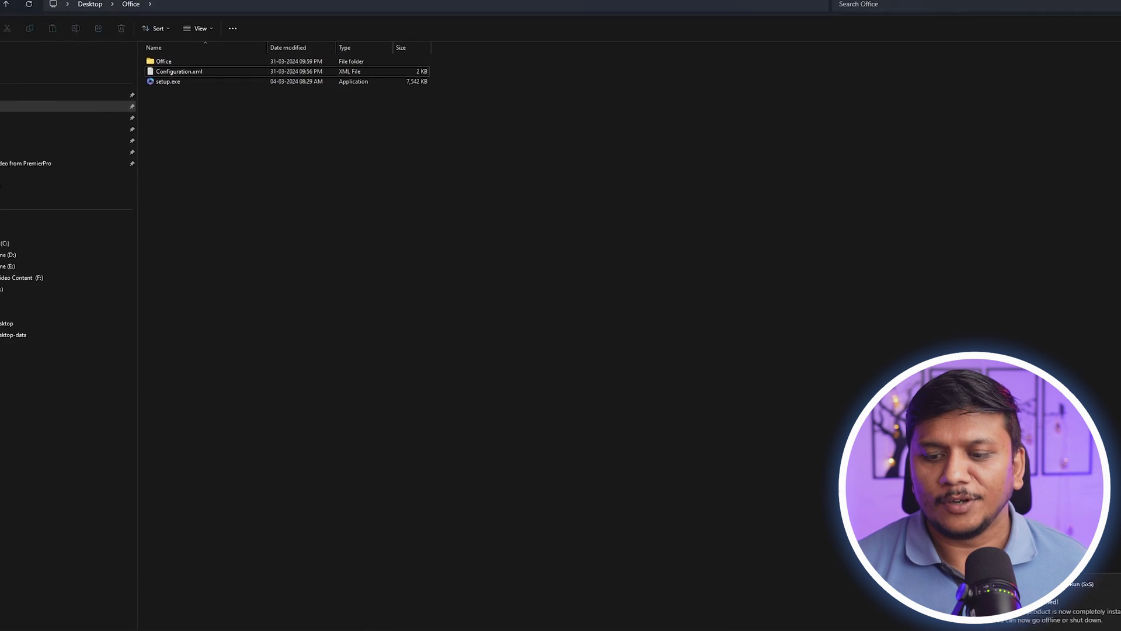
- Launch Word via Start search, dismiss the privacy notice, and create a blank Document1
{"action": "key", "text": "super"}
{"action": "type", "text": "word"}
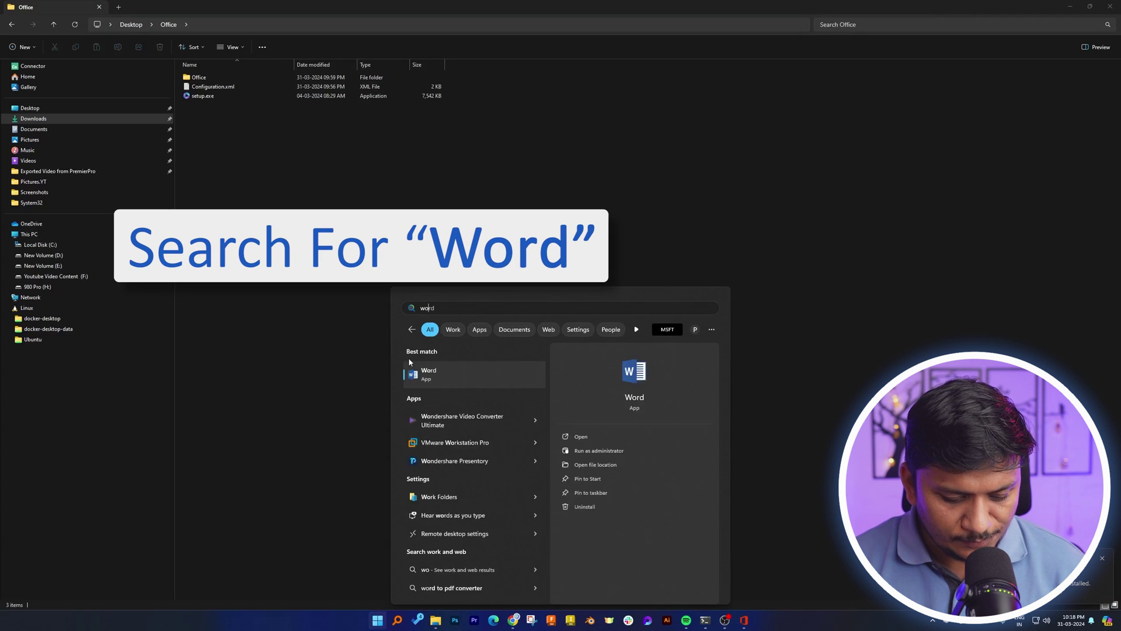
{"action": "left_click", "coordinate": [456, 371]}
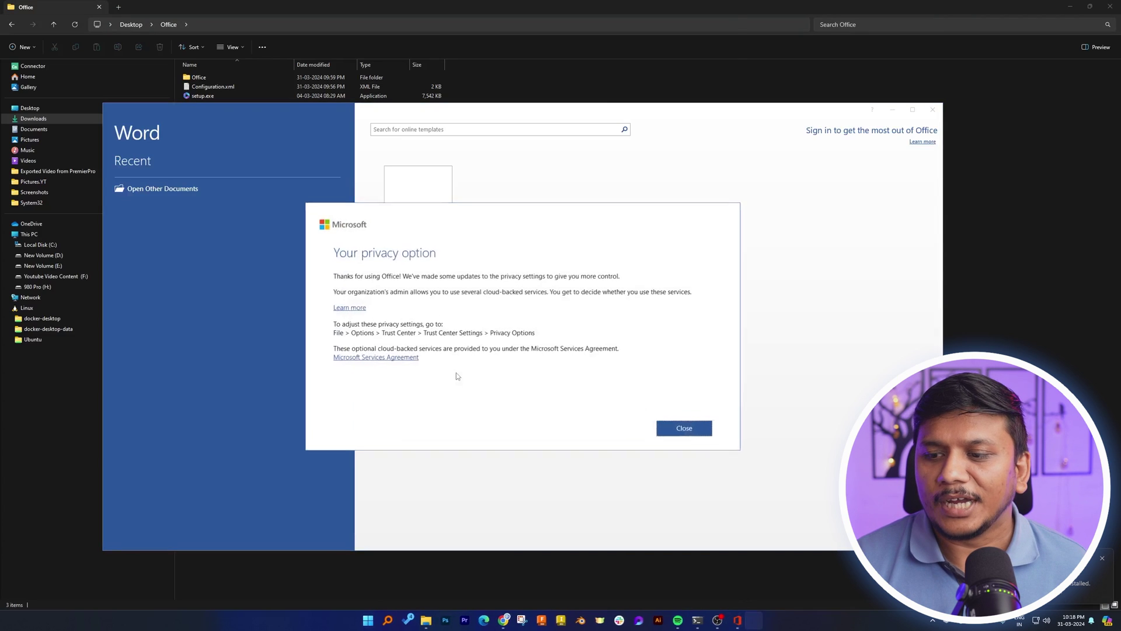
{"action": "left_click", "coordinate": [681, 428]}
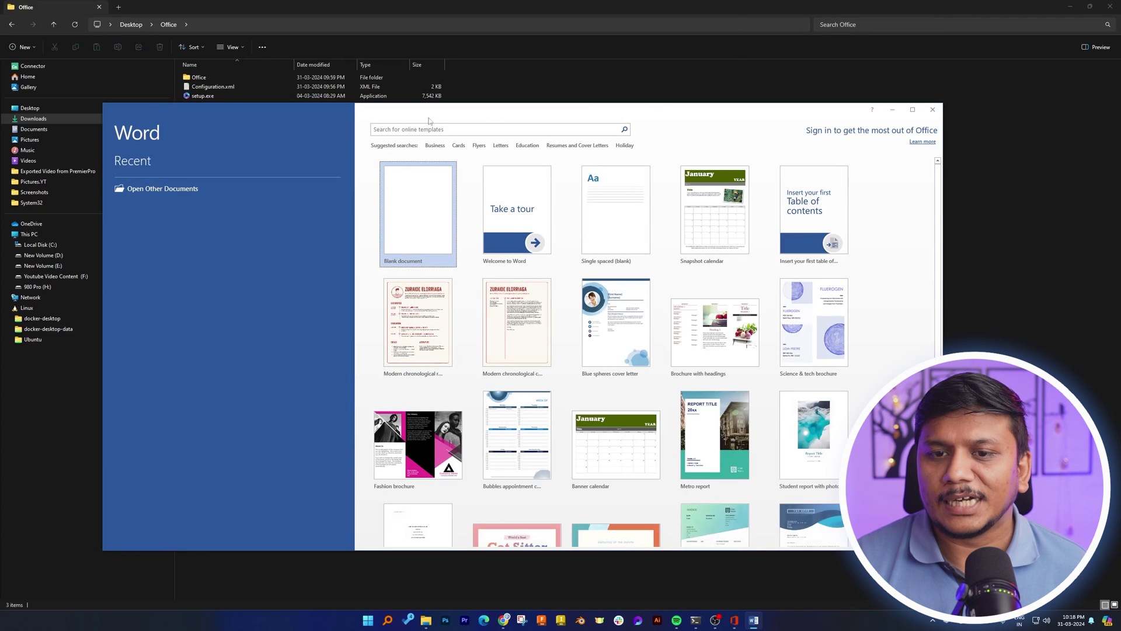
{"action": "left_click", "coordinate": [438, 212]}
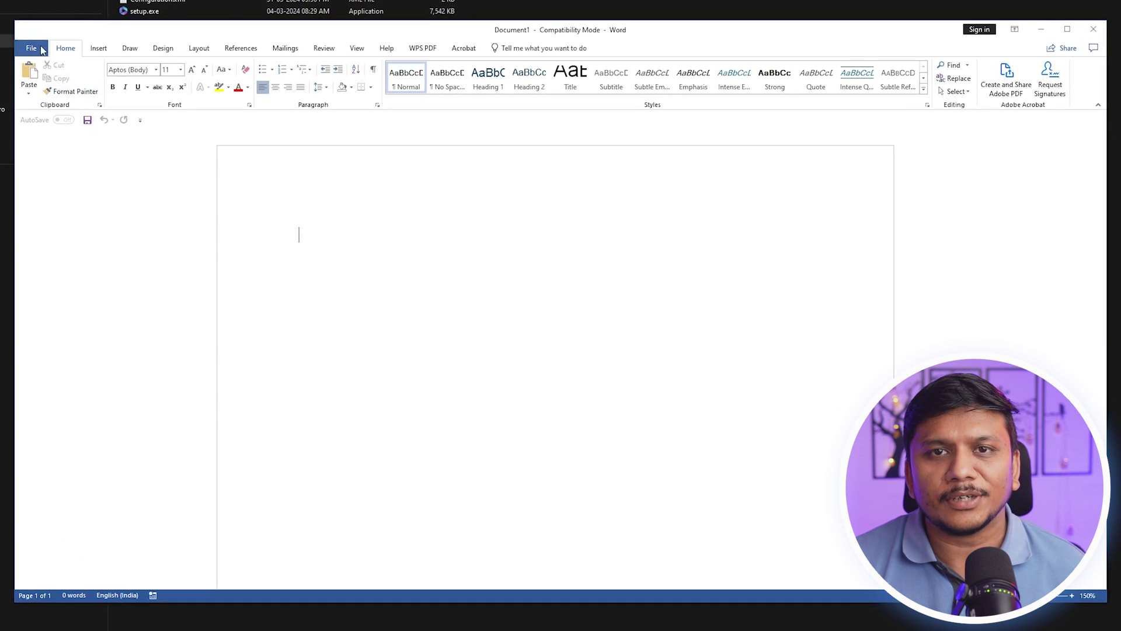
- Show Word's File > Account page with Office Professional Plus 2019 Product Activated
{"action": "left_click", "coordinate": [32, 49]}
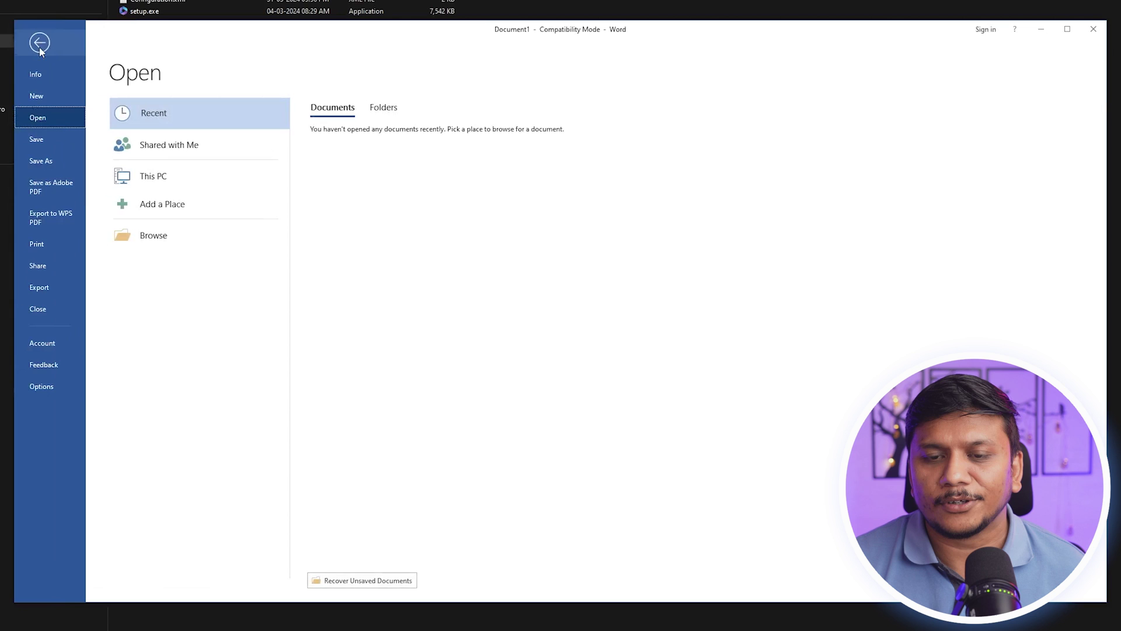
{"action": "left_click", "coordinate": [60, 347]}
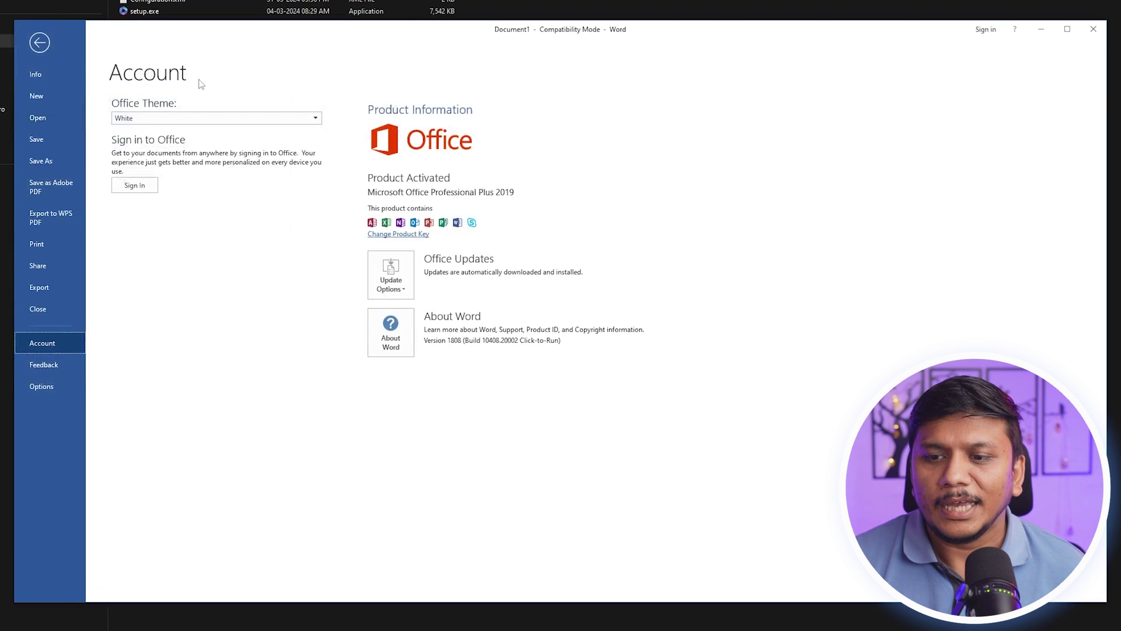